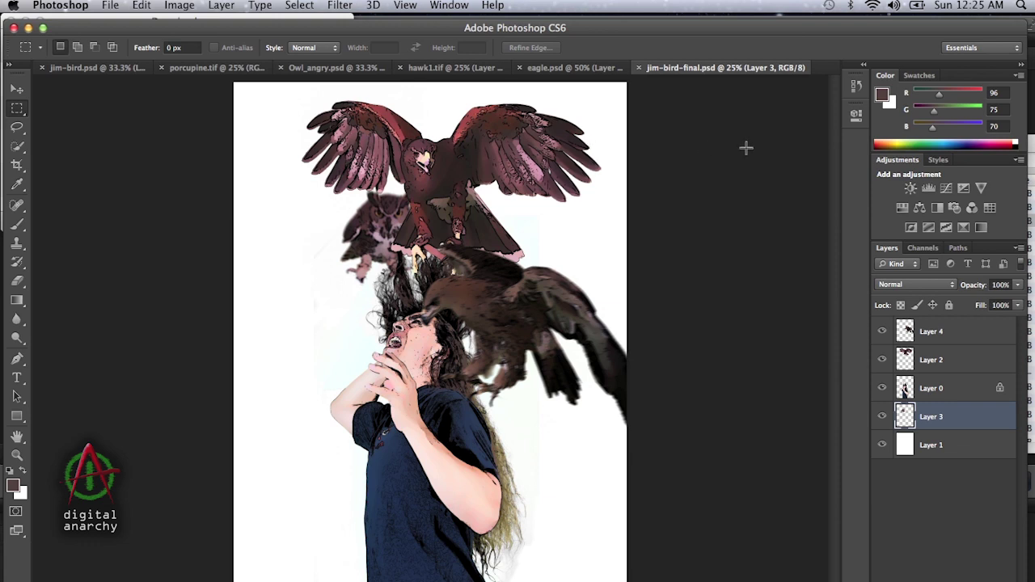
Step: Switch to the jim-bird.psd document showing the man against the green screen
{"action": "left_click", "coordinate": [116, 67]}
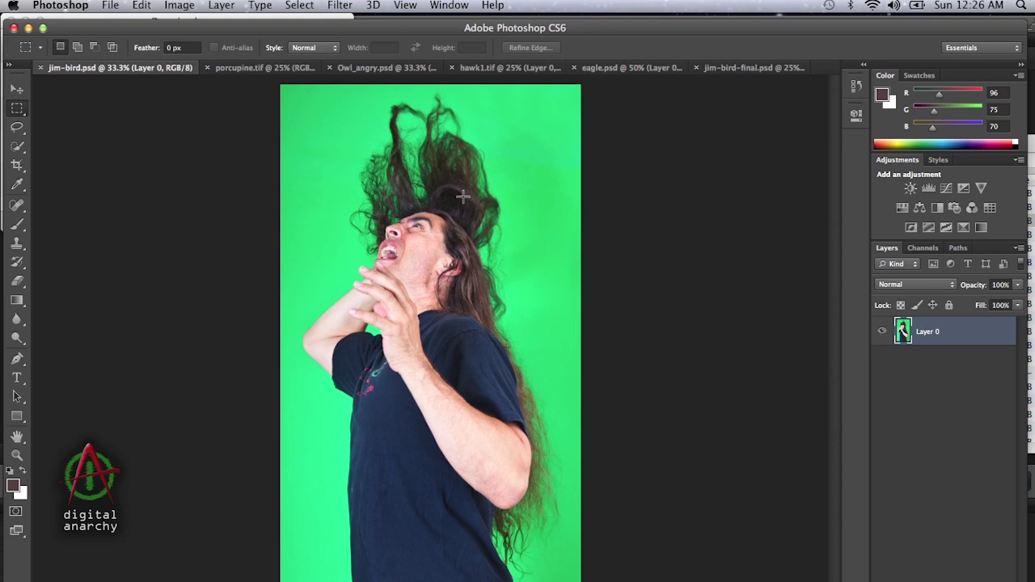
{"action": "left_click", "coordinate": [16, 149]}
Step: Quick-select the man's black T-shirt and torso on Layer 0
{"action": "left_click", "coordinate": [15, 150]}
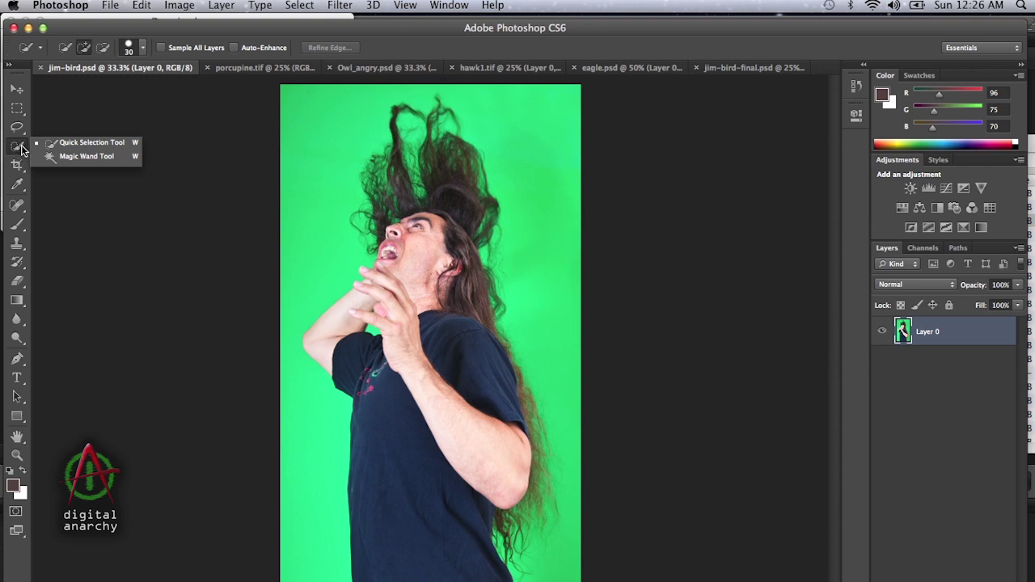
{"action": "left_click", "coordinate": [68, 146]}
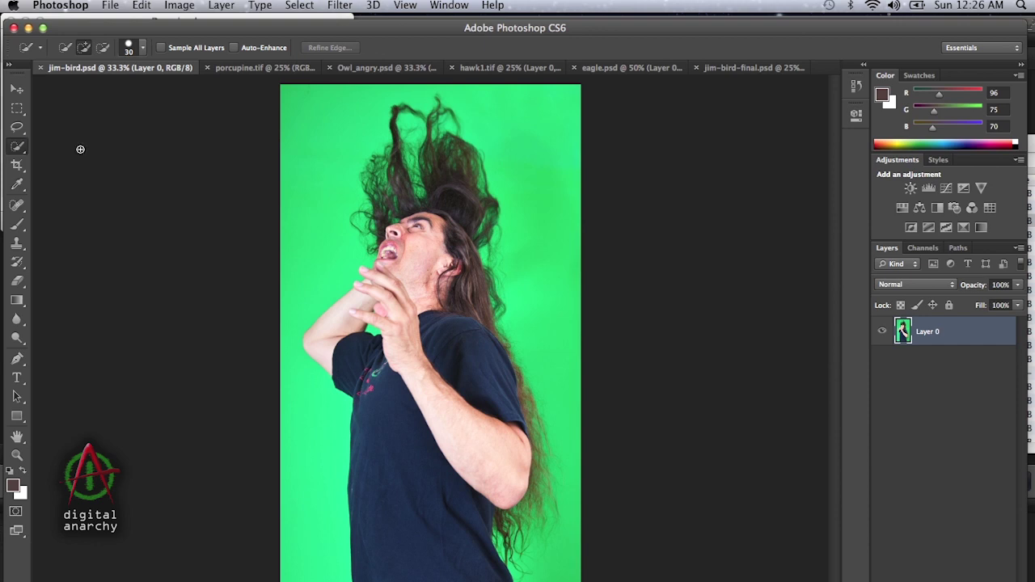
{"action": "left_click", "coordinate": [396, 434]}
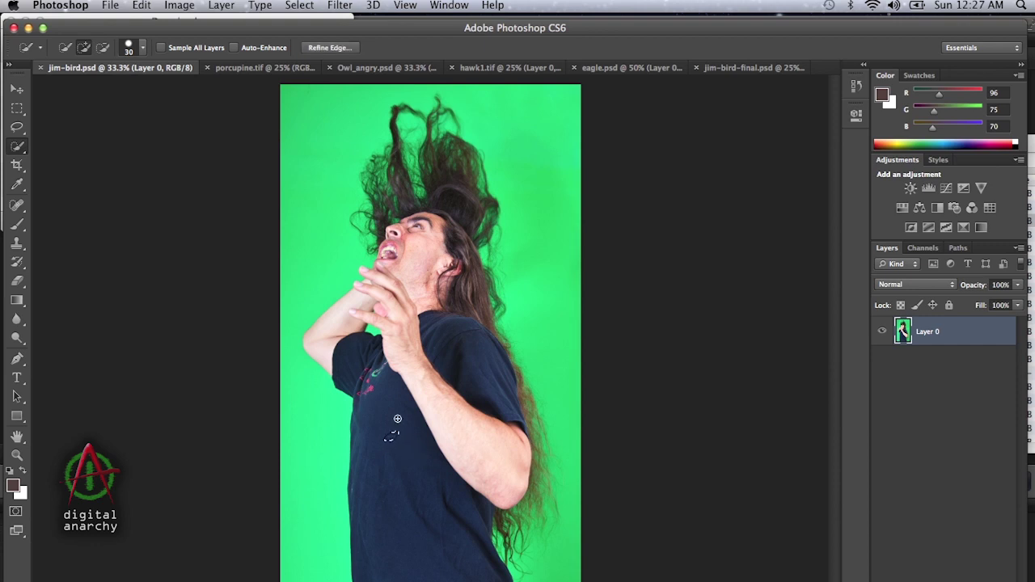
{"action": "mouse_move", "coordinate": [398, 416]}
{"action": "left_mouse_down"}
{"action": "mouse_move", "coordinate": [373, 450]}
{"action": "mouse_move", "coordinate": [389, 495]}
{"action": "mouse_move", "coordinate": [412, 468]}
{"action": "mouse_move", "coordinate": [451, 343]}
{"action": "mouse_move", "coordinate": [468, 348]}
{"action": "mouse_move", "coordinate": [469, 378]}
{"action": "mouse_move", "coordinate": [447, 404]}
{"action": "mouse_move", "coordinate": [436, 383]}
{"action": "mouse_move", "coordinate": [364, 372]}
{"action": "left_mouse_up"}
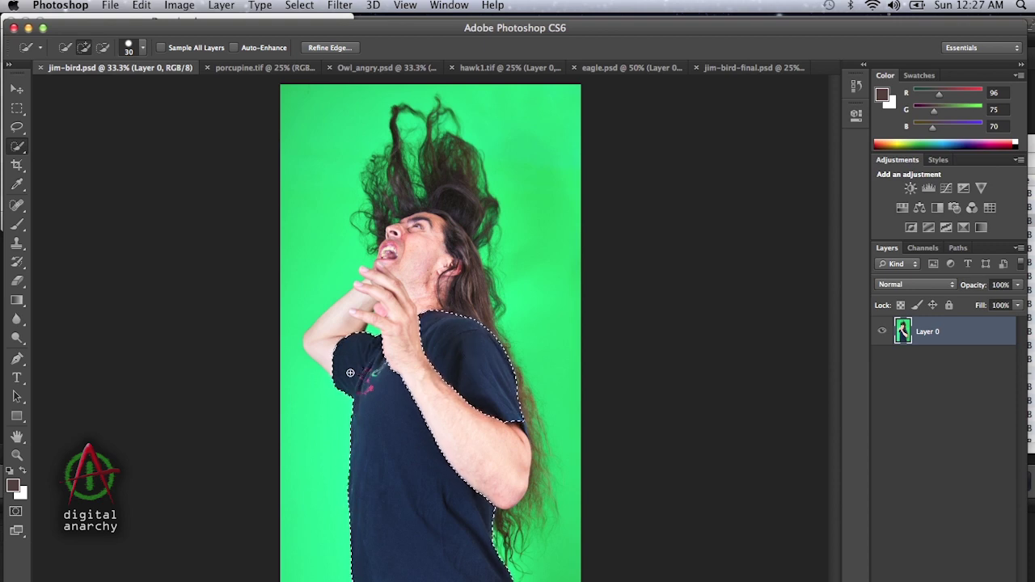
{"action": "left_click", "coordinate": [17, 127]}
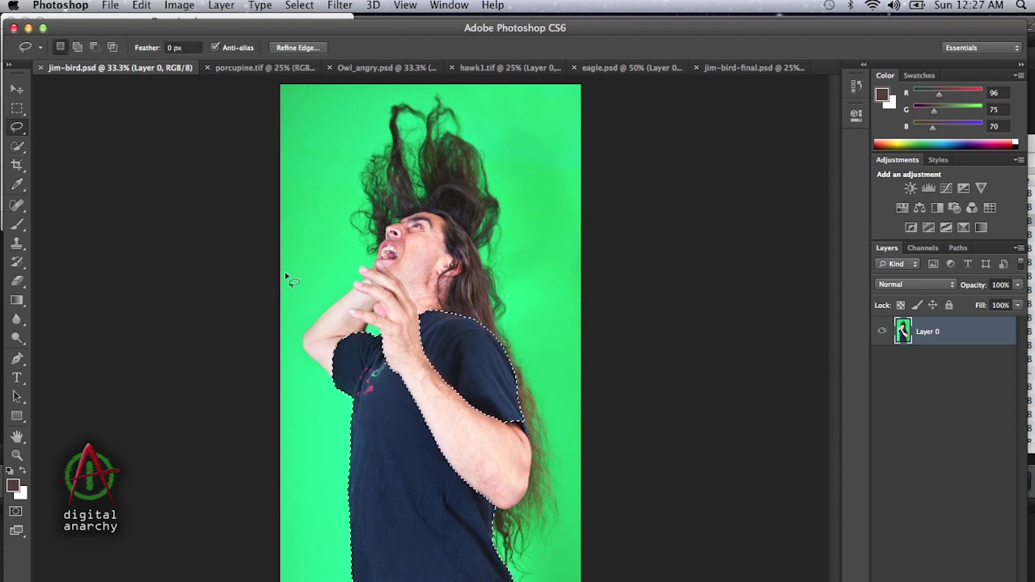
Step: Shift-lasso the green background left of the body into the shirt selection
{"action": "key", "text": "shift"}
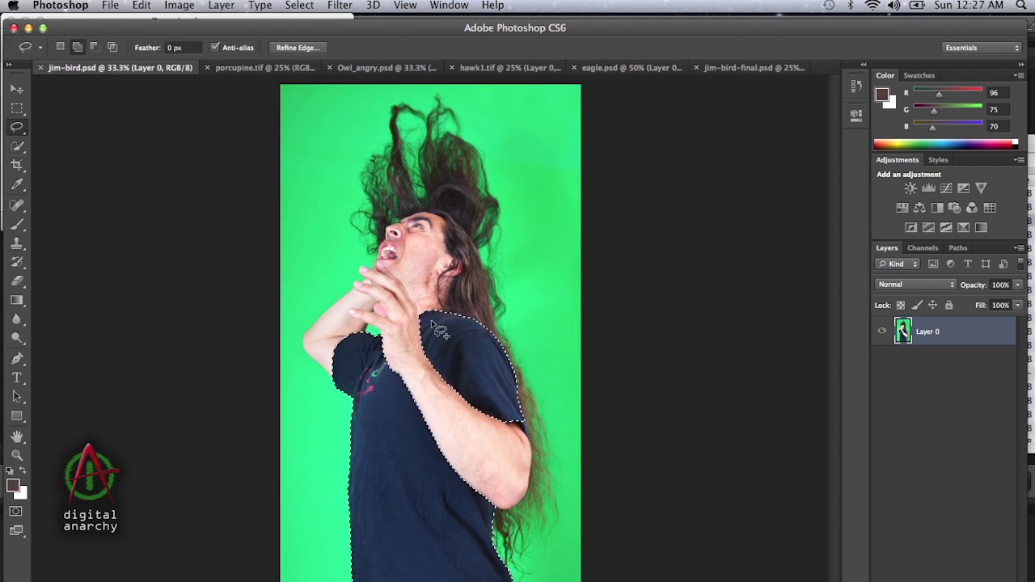
{"action": "mouse_move", "coordinate": [433, 325]}
{"action": "left_mouse_down"}
{"action": "mouse_move", "coordinate": [349, 312]}
{"action": "mouse_move", "coordinate": [250, 328]}
{"action": "mouse_move", "coordinate": [254, 548]}
{"action": "mouse_move", "coordinate": [267, 581]}
{"action": "mouse_move", "coordinate": [472, 573]}
{"action": "mouse_move", "coordinate": [482, 516]}
{"action": "mouse_move", "coordinate": [529, 425]}
{"action": "left_mouse_up"}
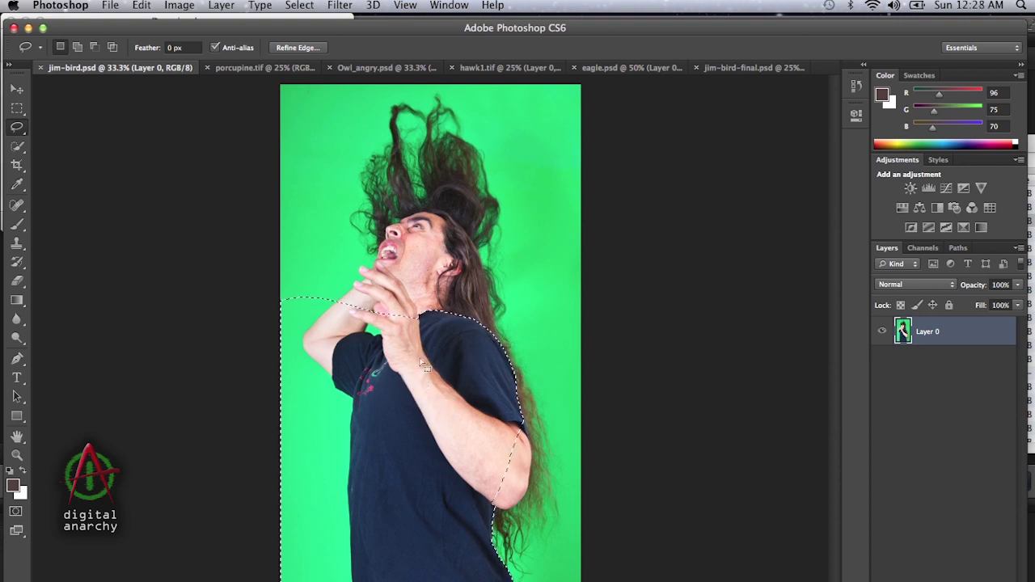
Step: Run Filter > Digital Anarchy > Primatte on the selection and sample the green background
{"action": "left_click", "coordinate": [343, 7]}
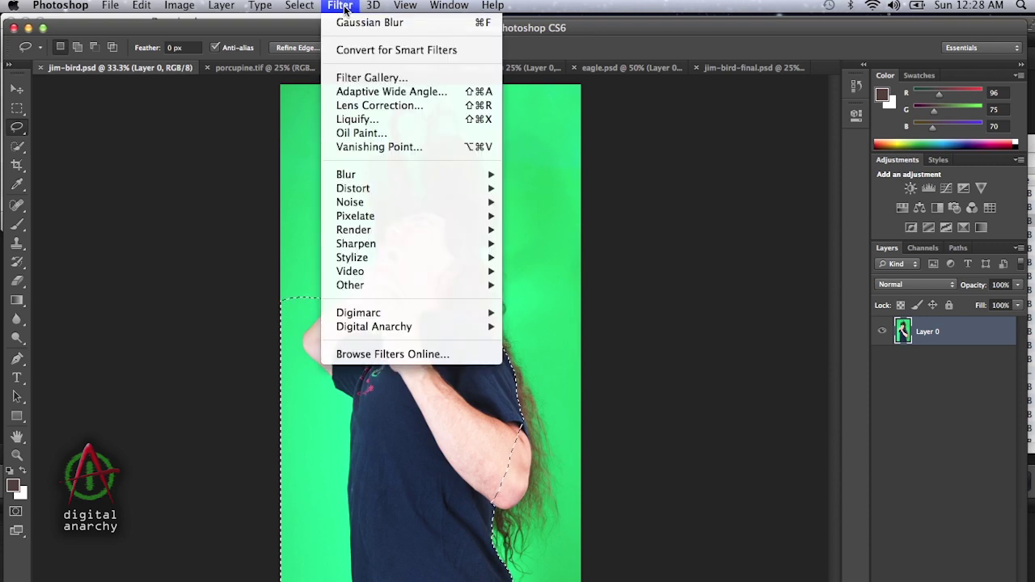
{"action": "mouse_move", "coordinate": [437, 331]}
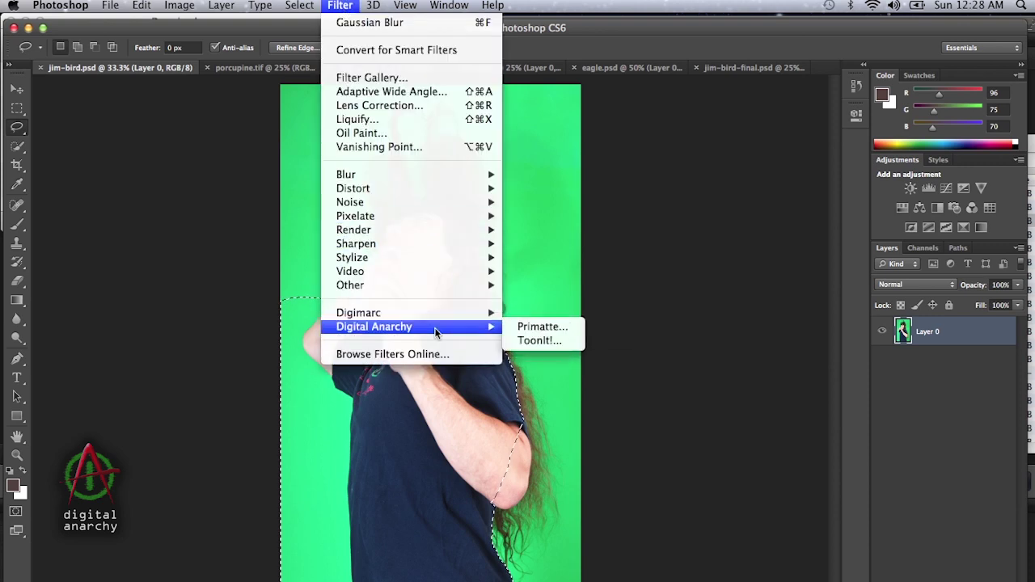
{"action": "left_click", "coordinate": [539, 329]}
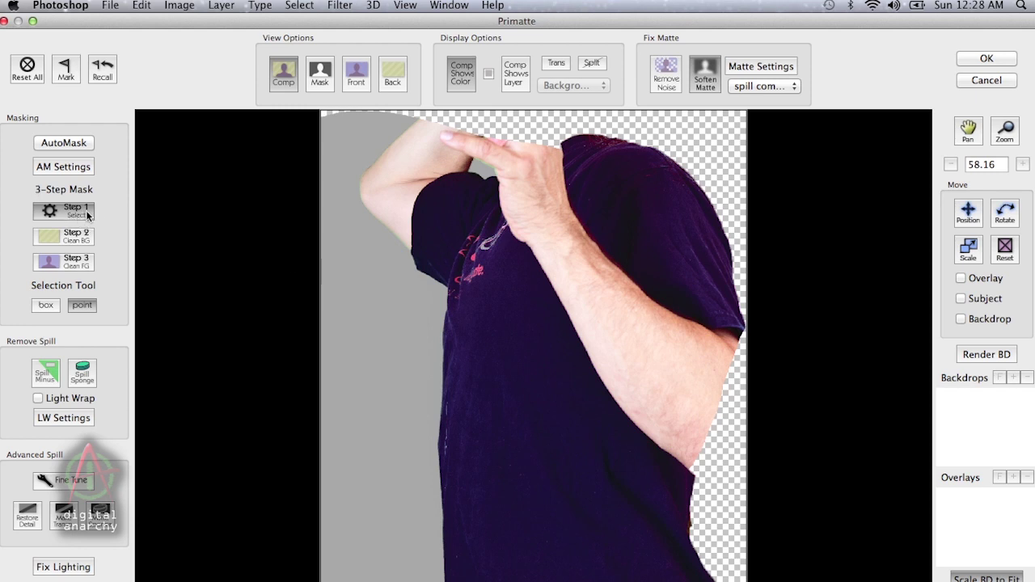
{"action": "left_click", "coordinate": [372, 302]}
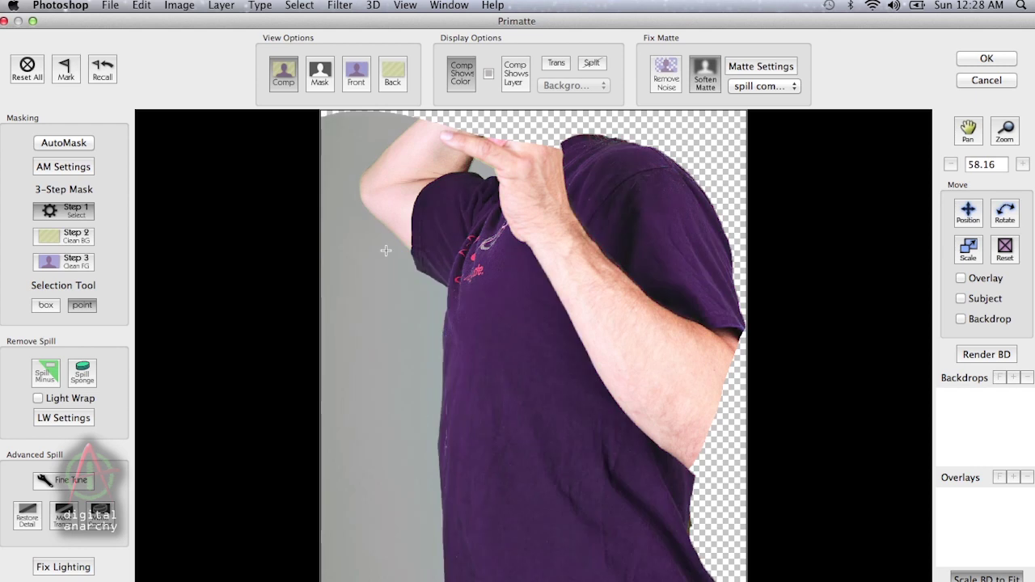
Step: In Mask view, clear grey noise from the background left of the figure with Clean BG
{"action": "left_click", "coordinate": [320, 81]}
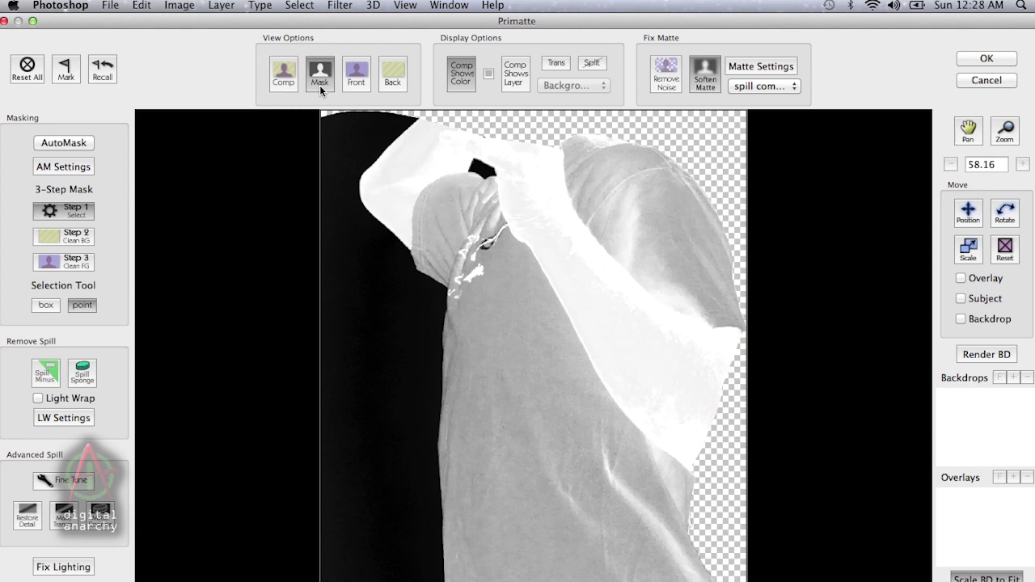
{"action": "left_click", "coordinate": [75, 241]}
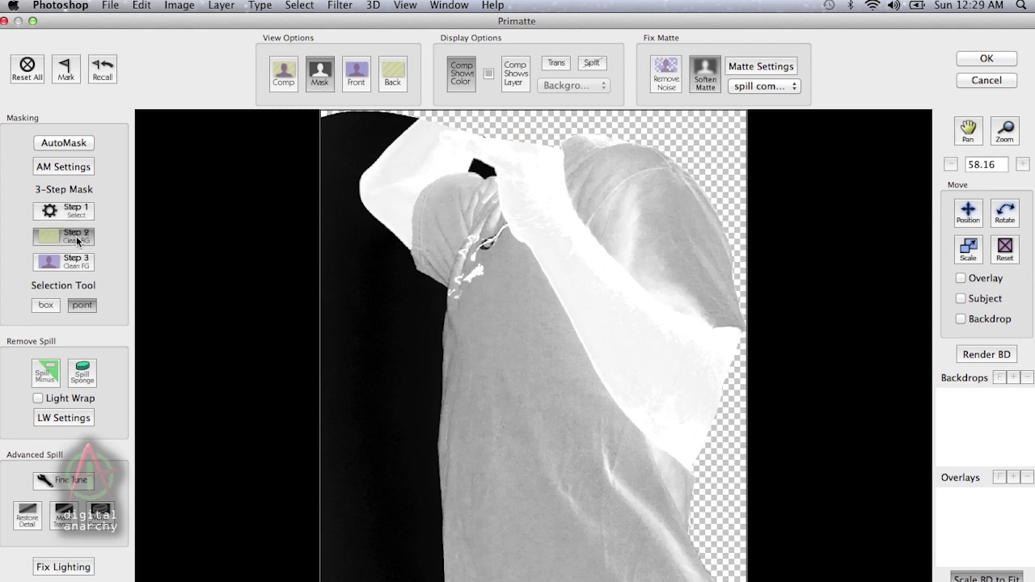
{"action": "left_click", "coordinate": [373, 566]}
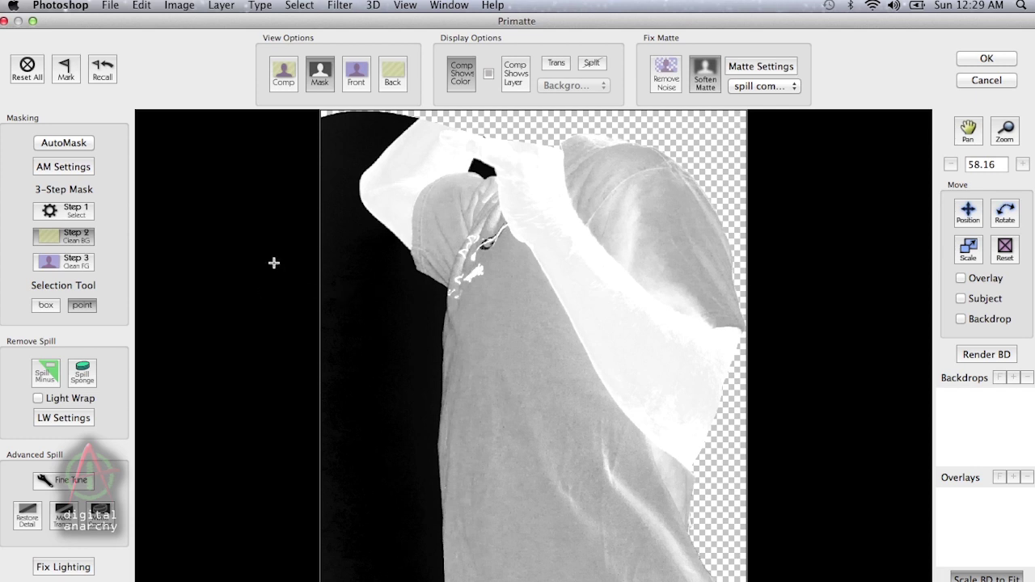
Step: Make the shirt, shoulder and lower torso solid with Clean FG, then return to Comp view
{"action": "left_click", "coordinate": [71, 265]}
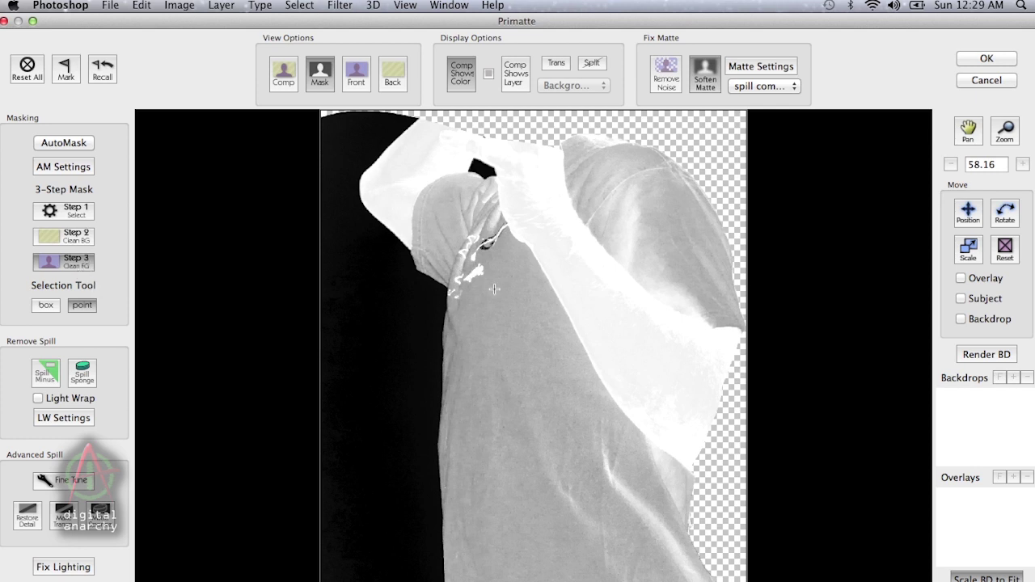
{"action": "mouse_move", "coordinate": [572, 229]}
{"action": "left_mouse_down"}
{"action": "mouse_move", "coordinate": [523, 253]}
{"action": "mouse_move", "coordinate": [547, 302]}
{"action": "mouse_move", "coordinate": [556, 435]}
{"action": "mouse_move", "coordinate": [590, 494]}
{"action": "mouse_move", "coordinate": [540, 578]}
{"action": "mouse_move", "coordinate": [551, 553]}
{"action": "left_mouse_up"}
{"action": "left_click_drag", "start_coordinate": [488, 243], "coordinate": [470, 366]}
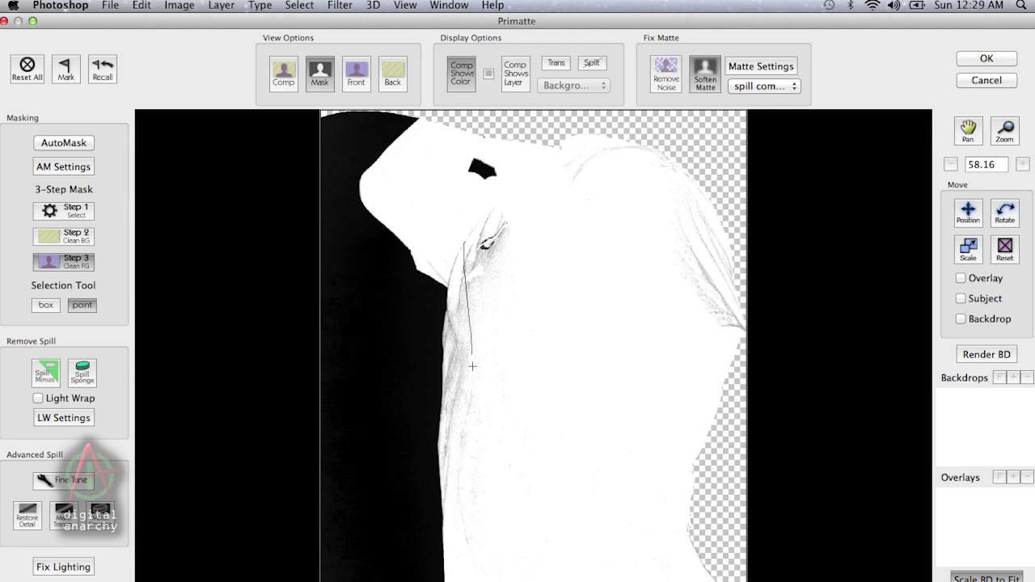
{"action": "mouse_move", "coordinate": [471, 309]}
{"action": "left_mouse_down"}
{"action": "mouse_move", "coordinate": [448, 359]}
{"action": "mouse_move", "coordinate": [460, 384]}
{"action": "left_mouse_up"}
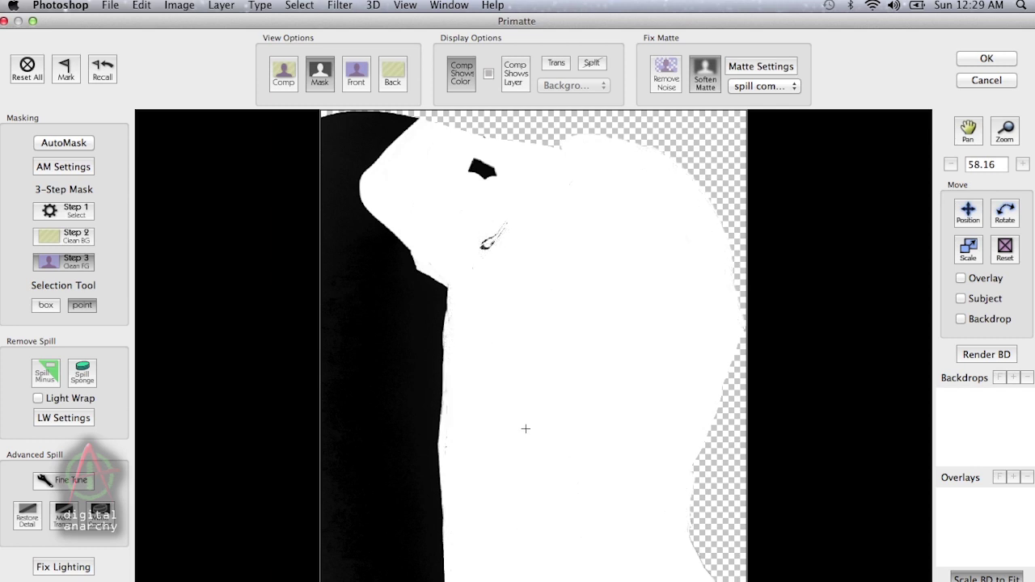
{"action": "left_click", "coordinate": [285, 74]}
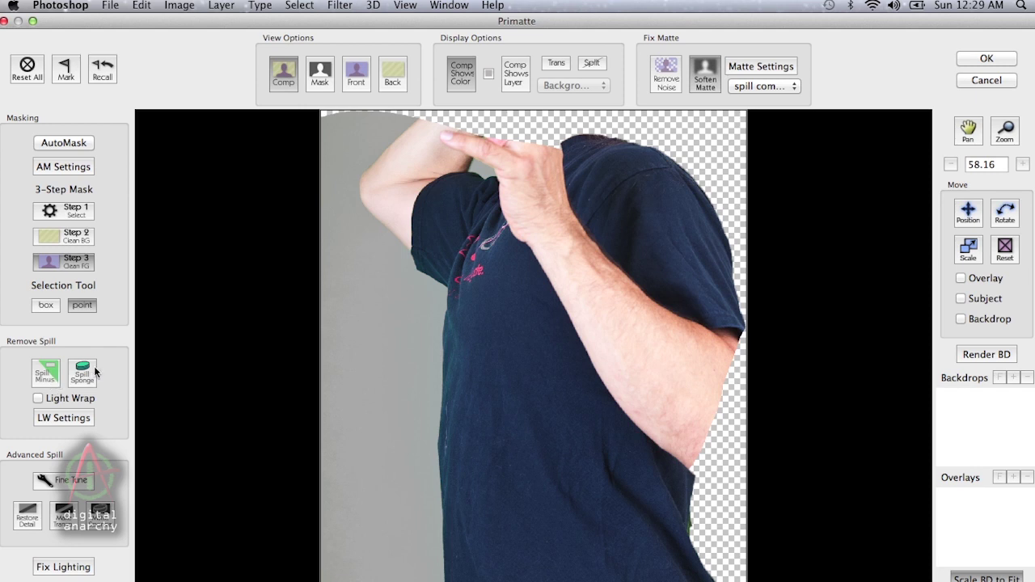
Step: Remove green spill along the shirt's left edge, check the matte, and apply the key
{"action": "left_click", "coordinate": [46, 373]}
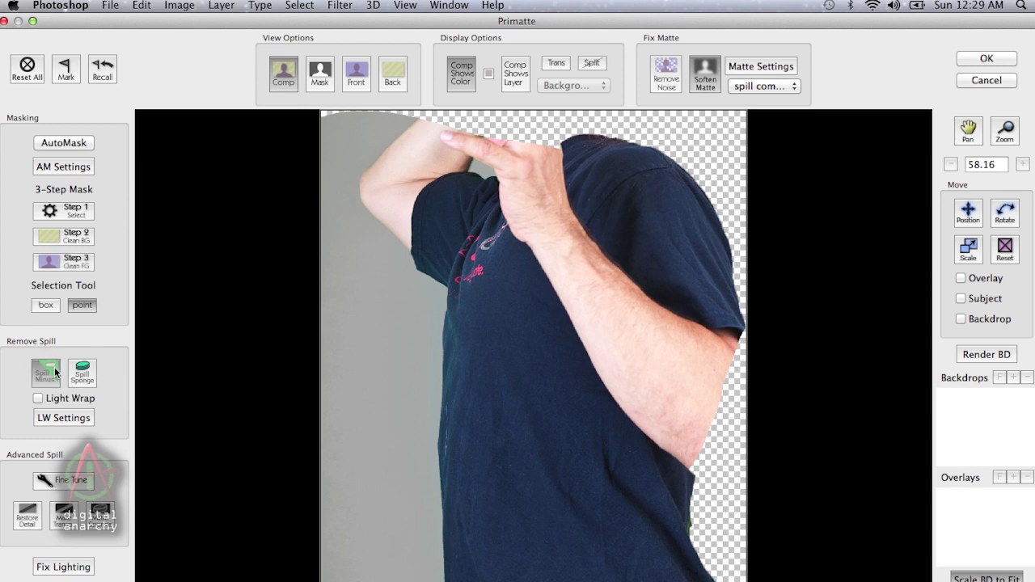
{"action": "left_click", "coordinate": [452, 334]}
{"action": "left_click", "coordinate": [324, 89]}
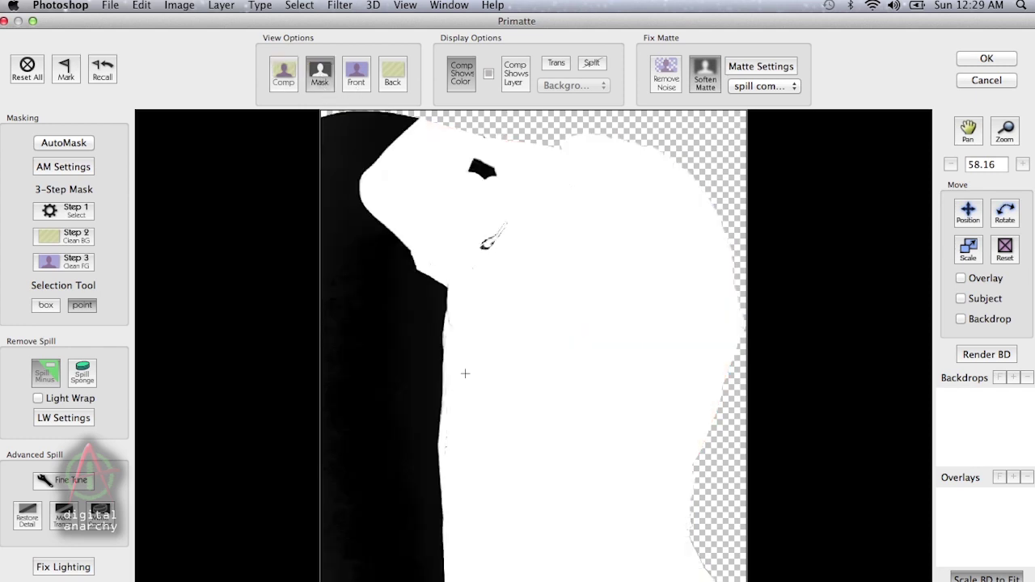
{"action": "left_click", "coordinate": [291, 78]}
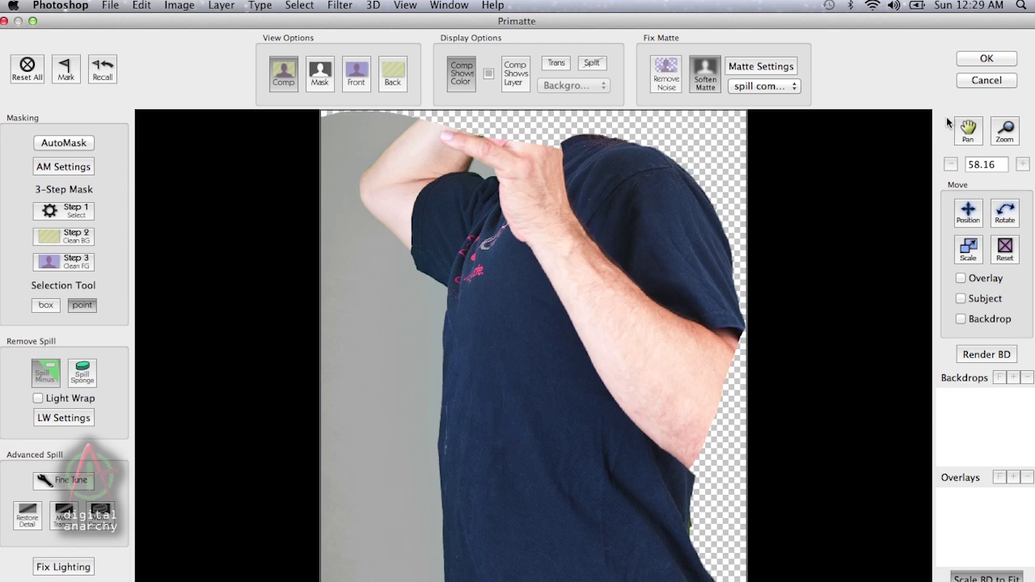
{"action": "left_click", "coordinate": [988, 59]}
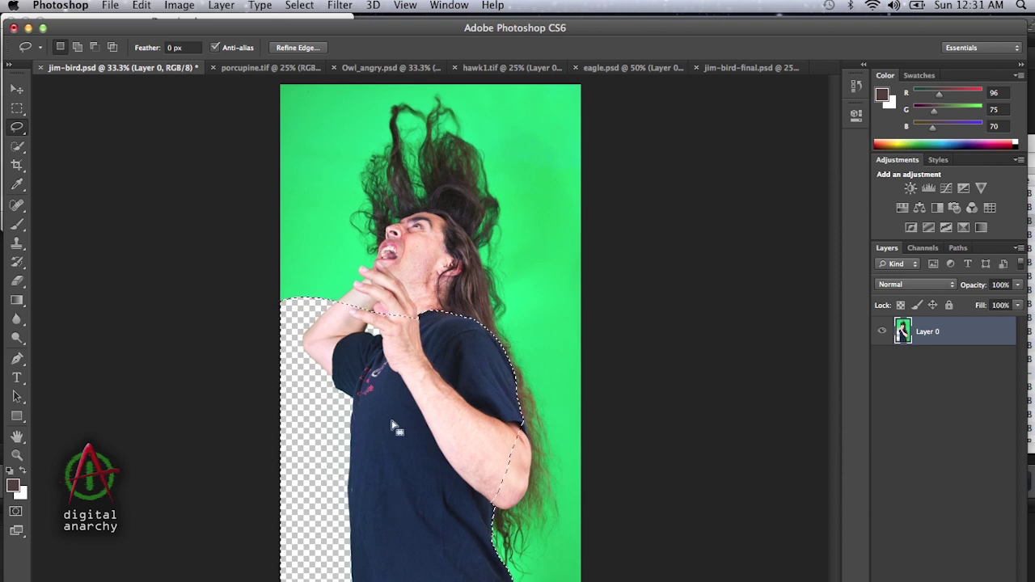
Step: Invert the selection so it covers the rest of the image
{"action": "left_click", "coordinate": [180, 5]}
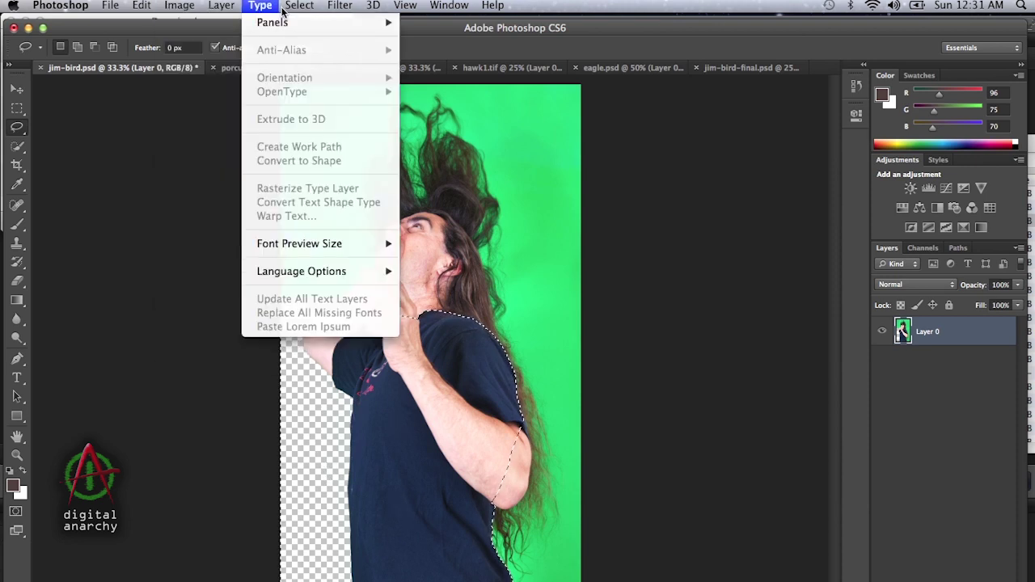
{"action": "mouse_move", "coordinate": [299, 6]}
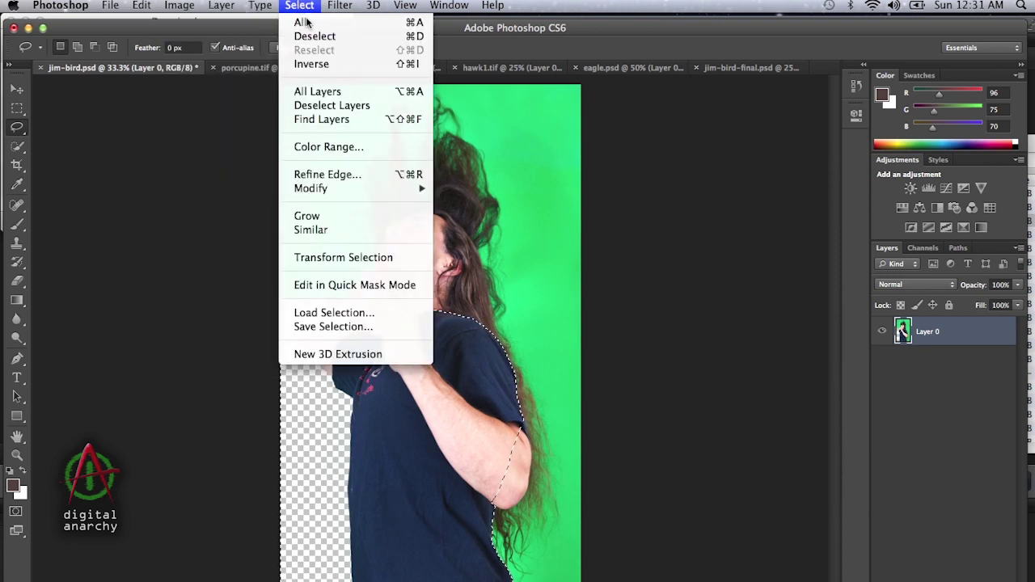
{"action": "left_click", "coordinate": [370, 65]}
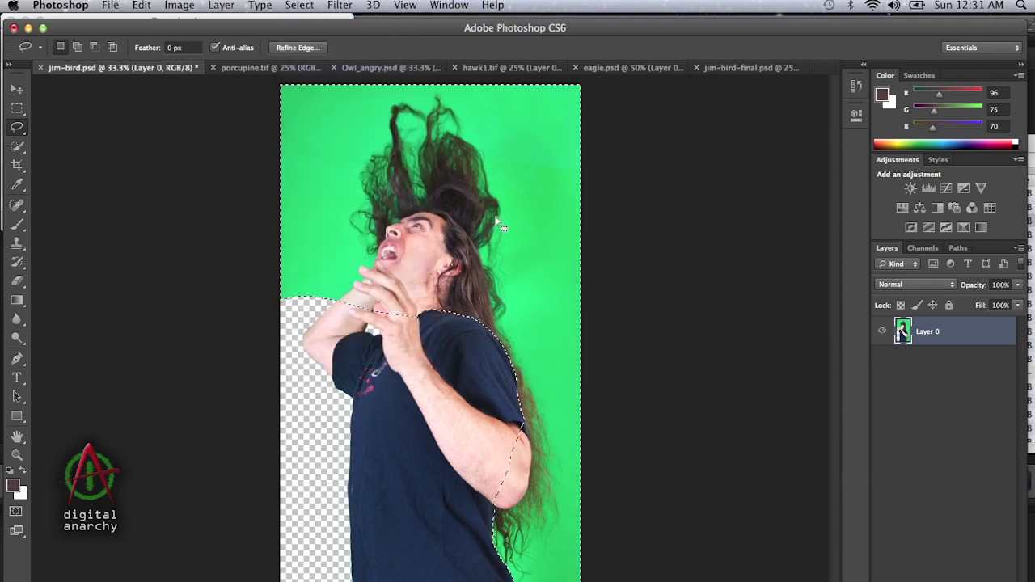
Step: Launch Filter > Digital Anarchy > Primatte on the man's head and hair
{"action": "left_click", "coordinate": [339, 6]}
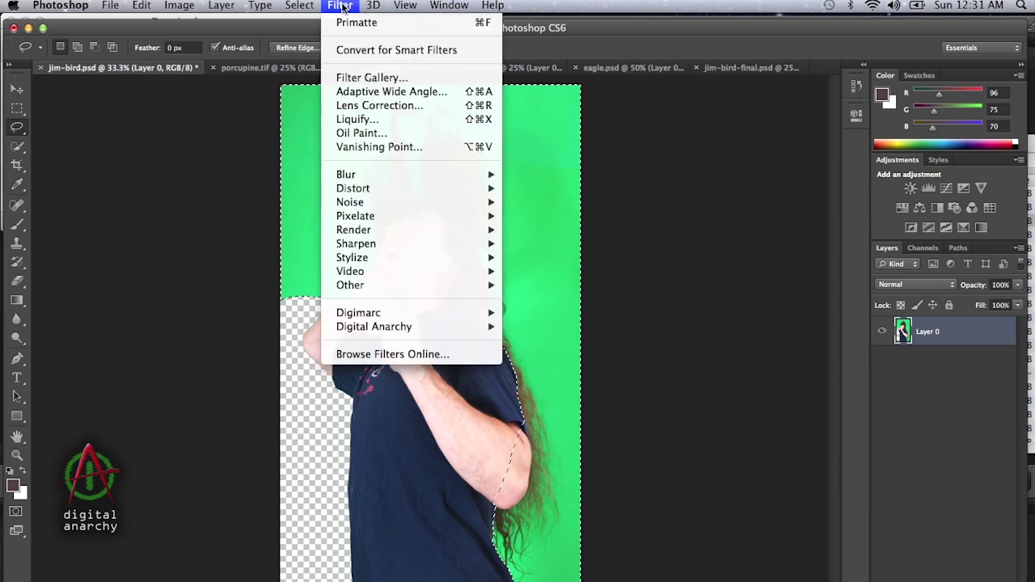
{"action": "mouse_move", "coordinate": [452, 326]}
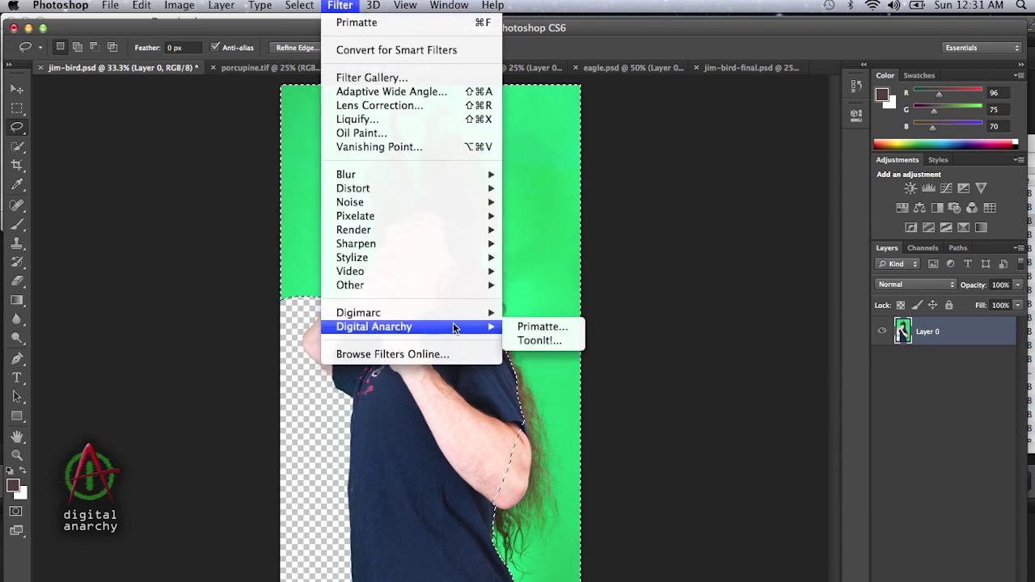
{"action": "left_click", "coordinate": [541, 328]}
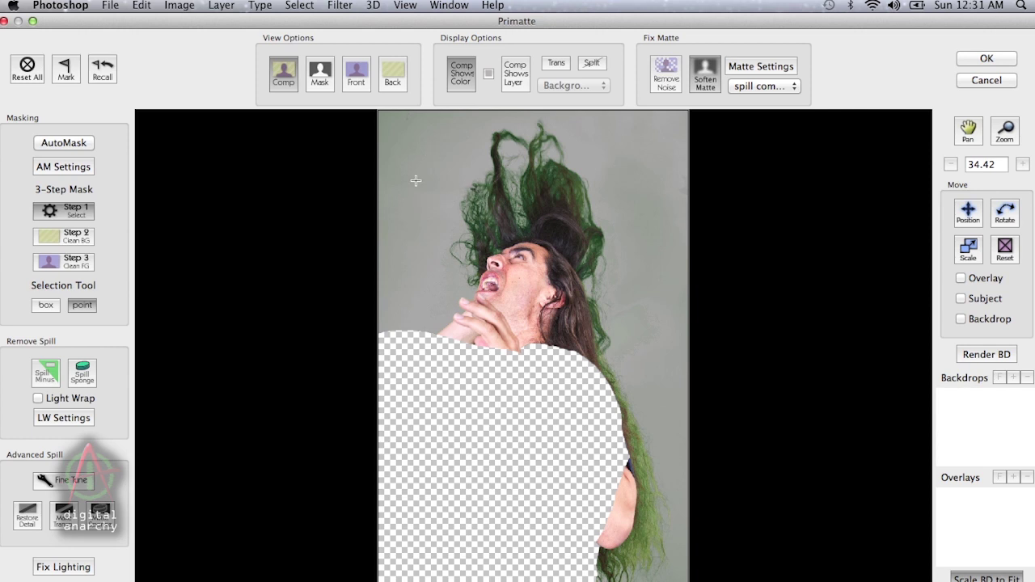
Step: Sample the backdrop around the head and clean grey noise from the matte's upper-left background
{"action": "left_click_drag", "start_coordinate": [422, 162], "coordinate": [405, 241]}
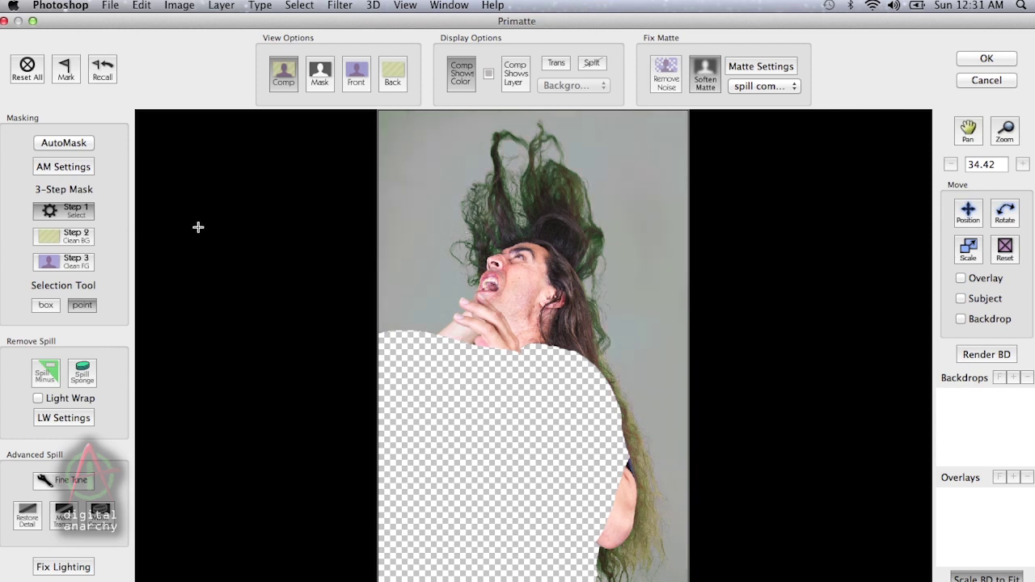
{"action": "left_click", "coordinate": [48, 236]}
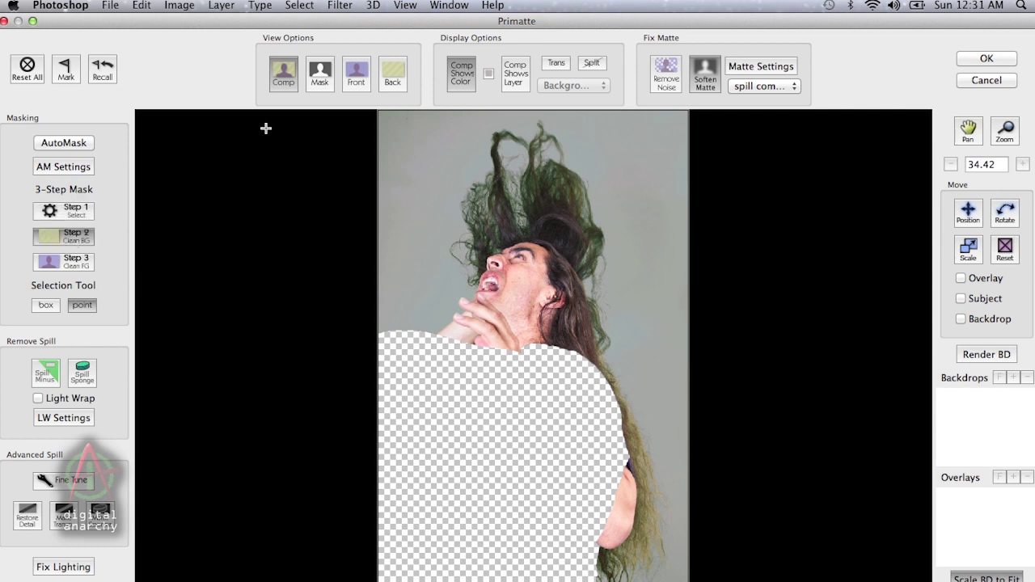
{"action": "left_click", "coordinate": [320, 75]}
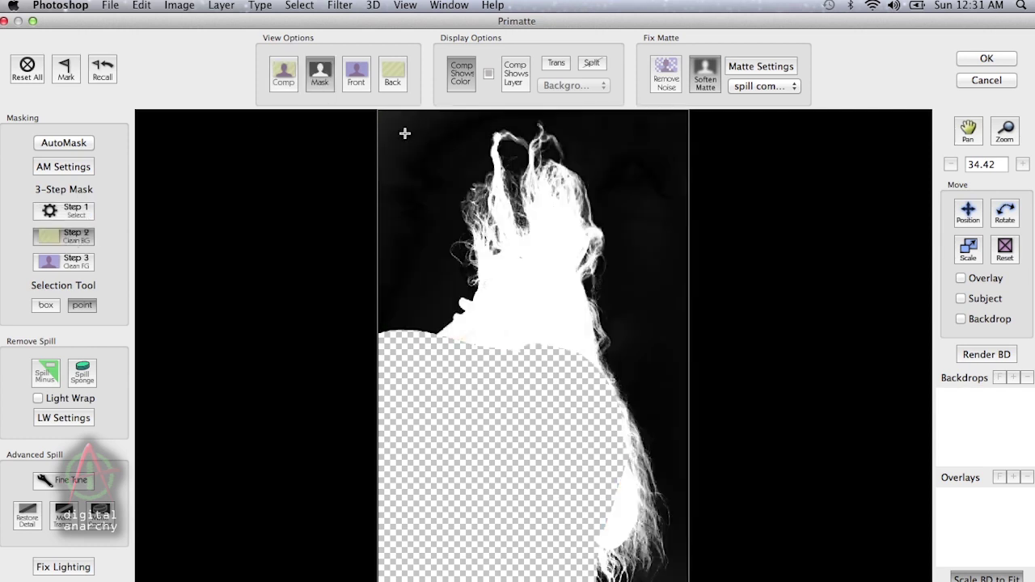
{"action": "left_click_drag", "start_coordinate": [400, 124], "coordinate": [393, 199]}
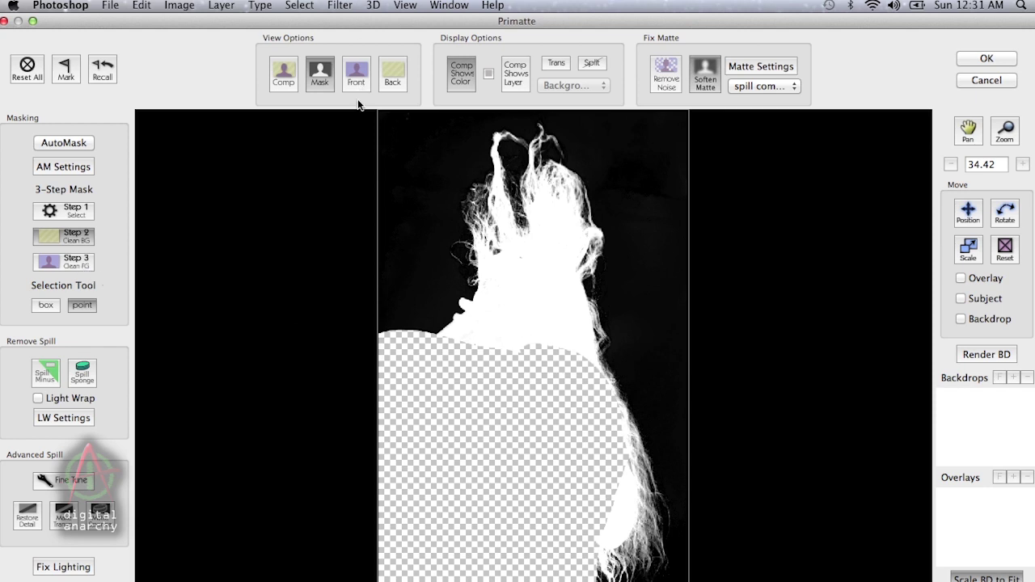
{"action": "left_click", "coordinate": [284, 79]}
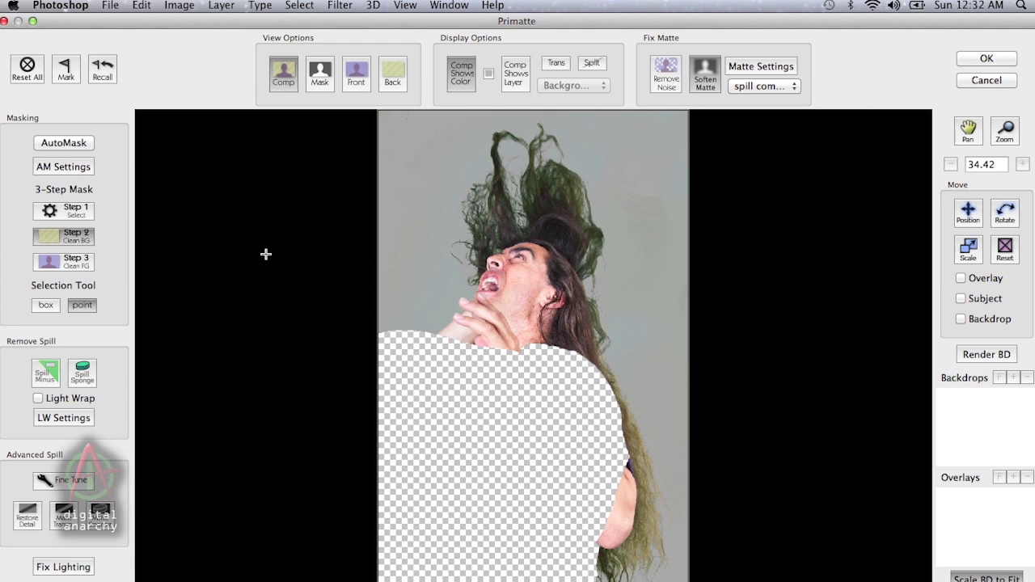
{"action": "left_click", "coordinate": [48, 378]}
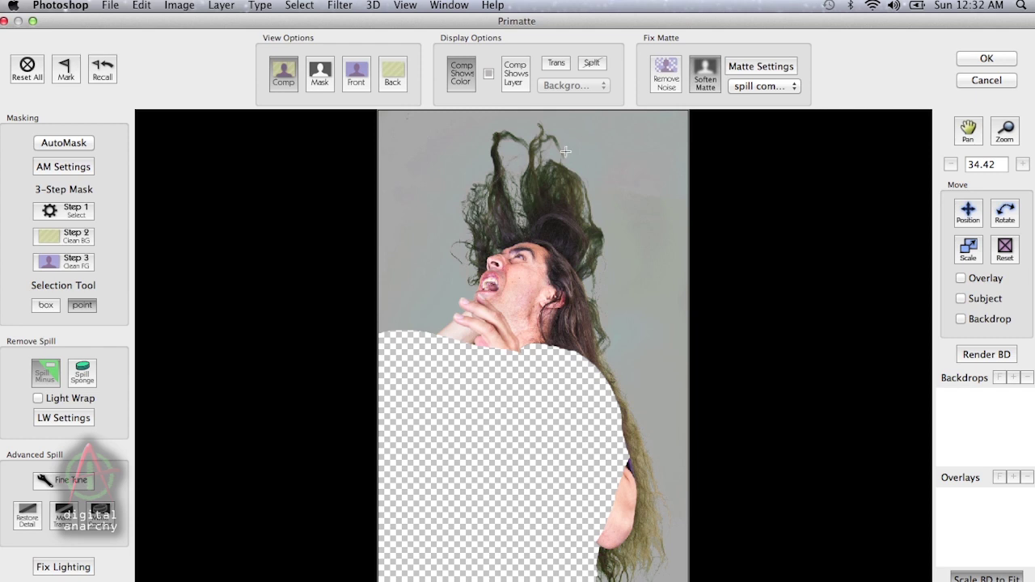
{"action": "left_click", "coordinate": [530, 189]}
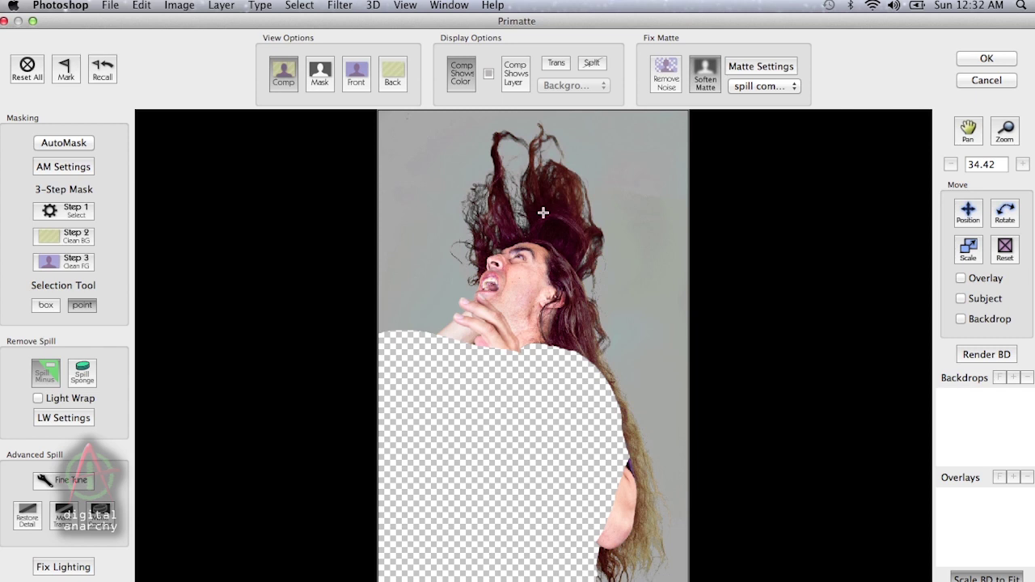
{"action": "left_click", "coordinate": [541, 227]}
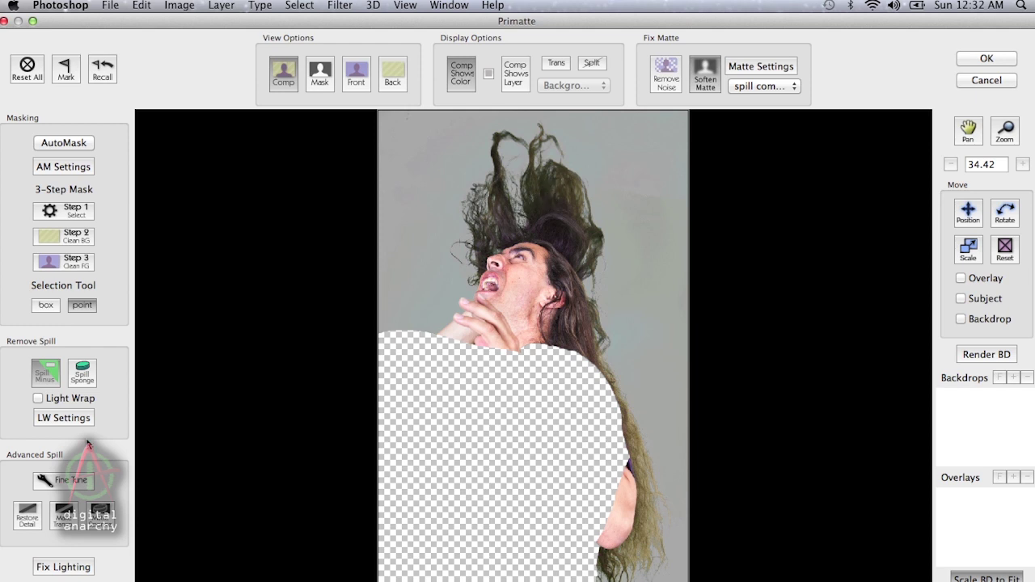
Step: Open Fine Tune, sample the hair colour, and leave Remove Spill at 0.00
{"action": "left_click", "coordinate": [72, 480]}
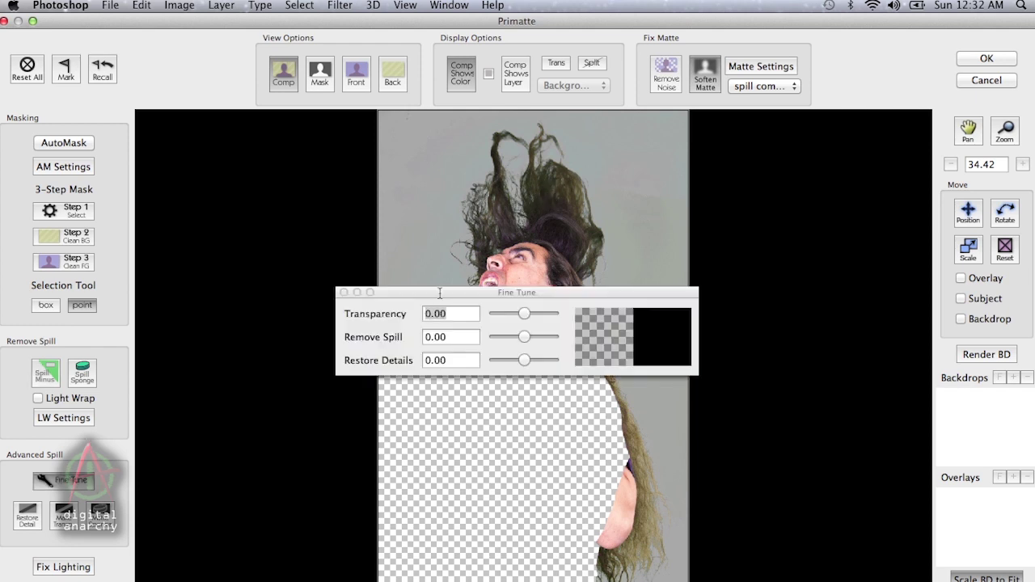
{"action": "left_click_drag", "start_coordinate": [442, 298], "coordinate": [191, 311]}
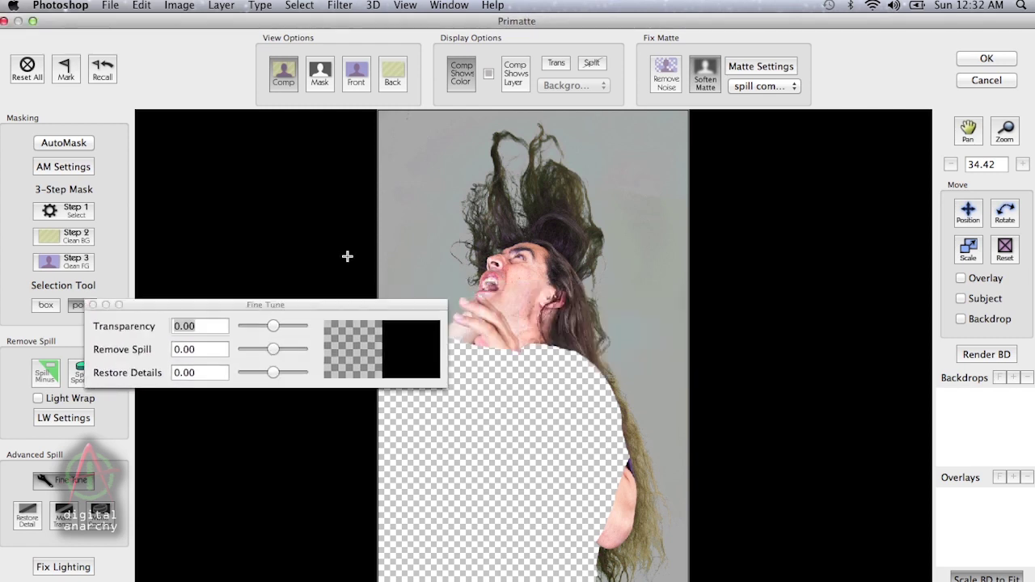
{"action": "left_click", "coordinate": [551, 186]}
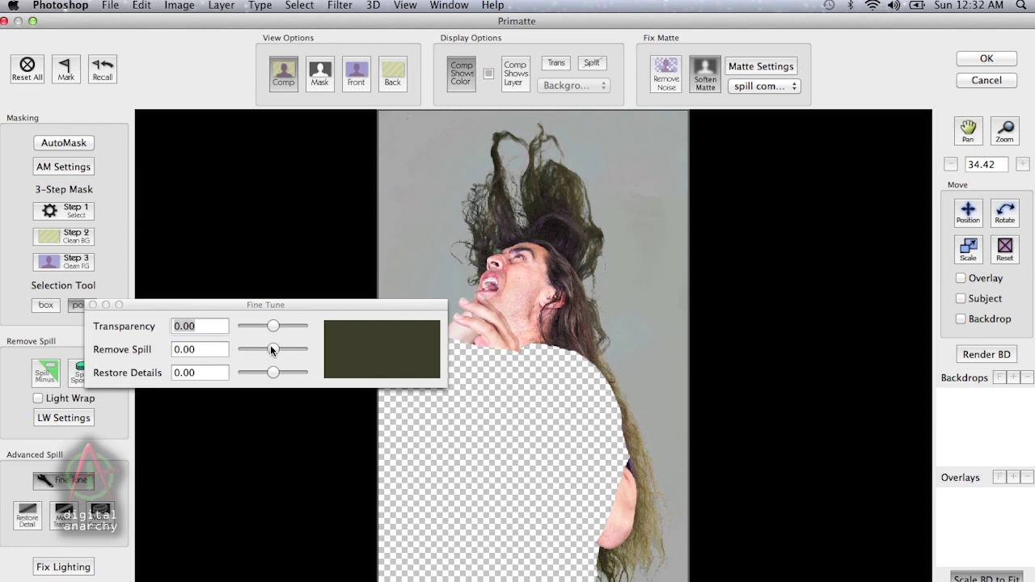
{"action": "left_click_drag", "start_coordinate": [274, 349], "coordinate": [277, 348]}
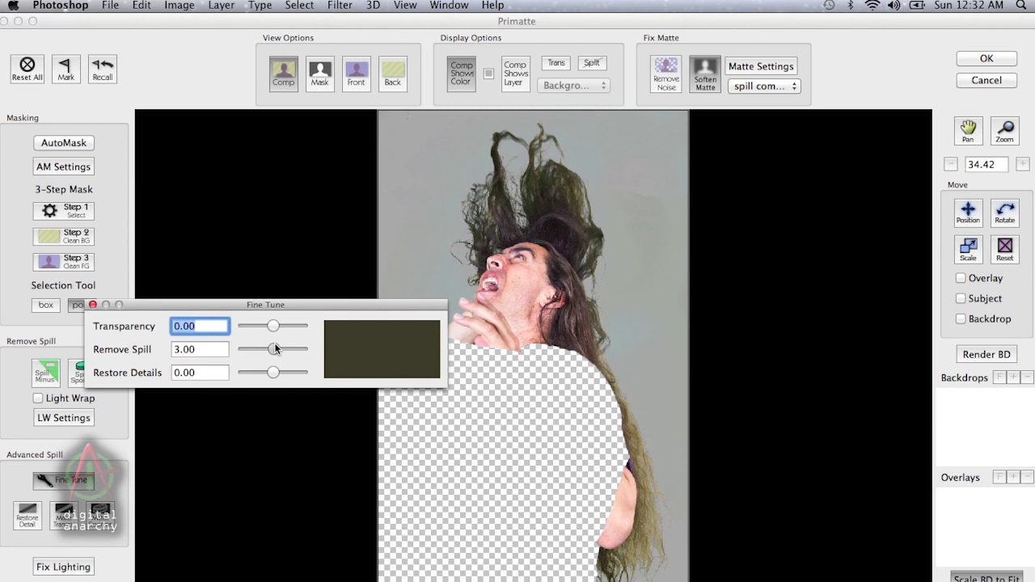
{"action": "left_click_drag", "start_coordinate": [275, 348], "coordinate": [273, 349]}
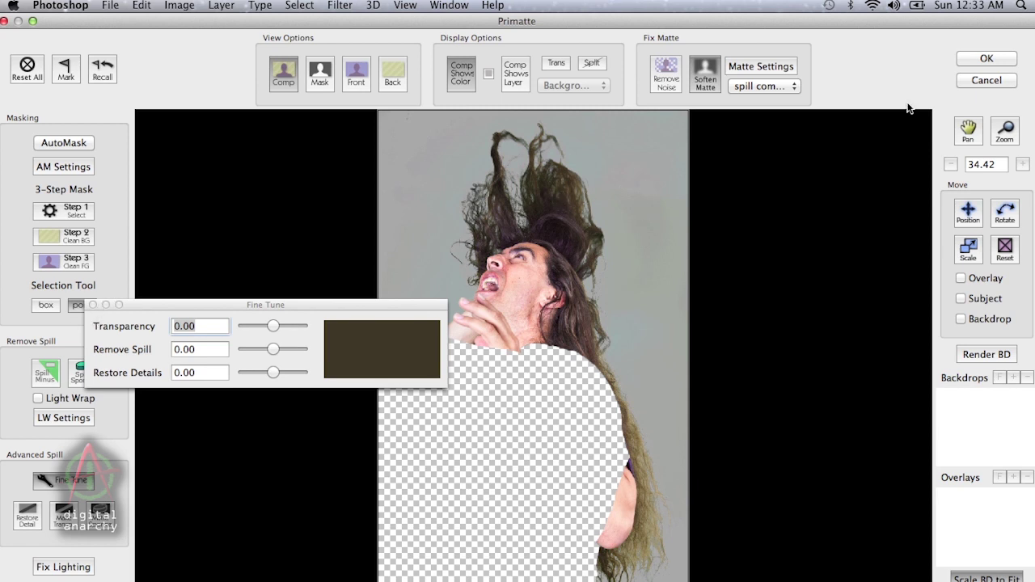
Step: Apply the Primatte key, sample the brown hair colour with the Brush, deselect, and open Canvas Size
{"action": "left_click", "coordinate": [985, 58]}
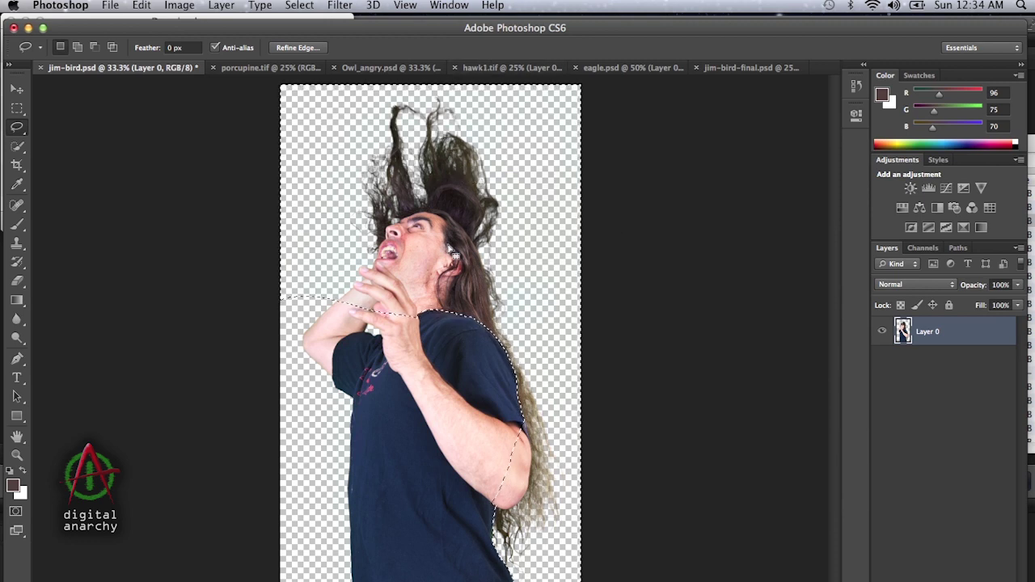
{"action": "left_click", "coordinate": [18, 228]}
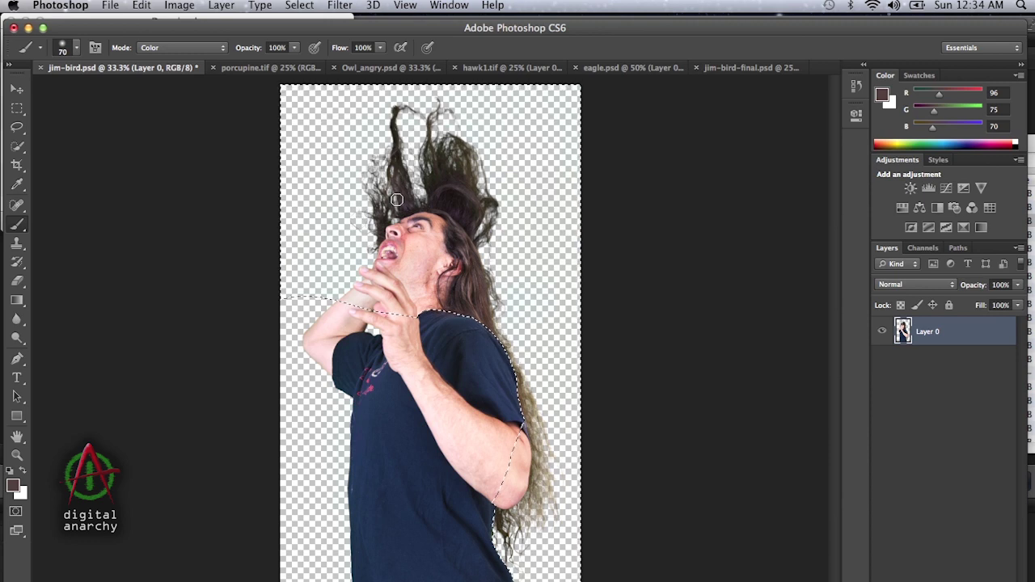
{"action": "left_click", "coordinate": [467, 232], "text": "alt"}
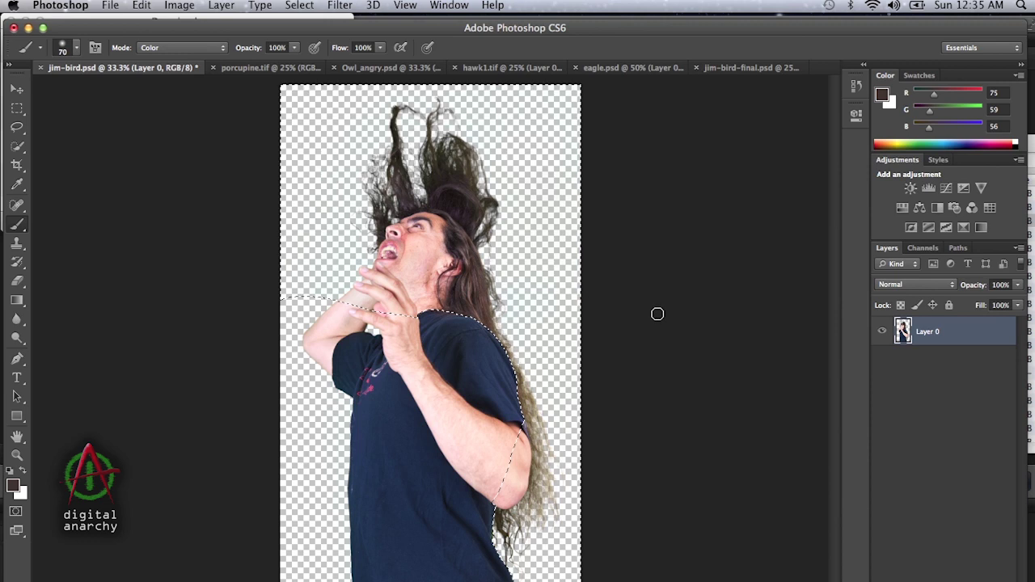
{"action": "key", "text": "super+d"}
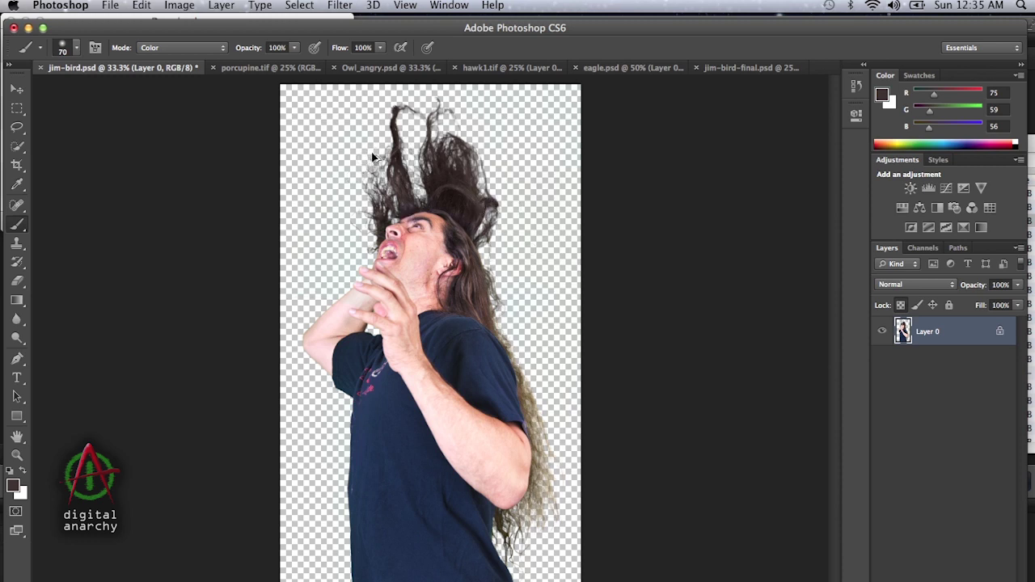
{"action": "key", "text": "super+alt+c"}
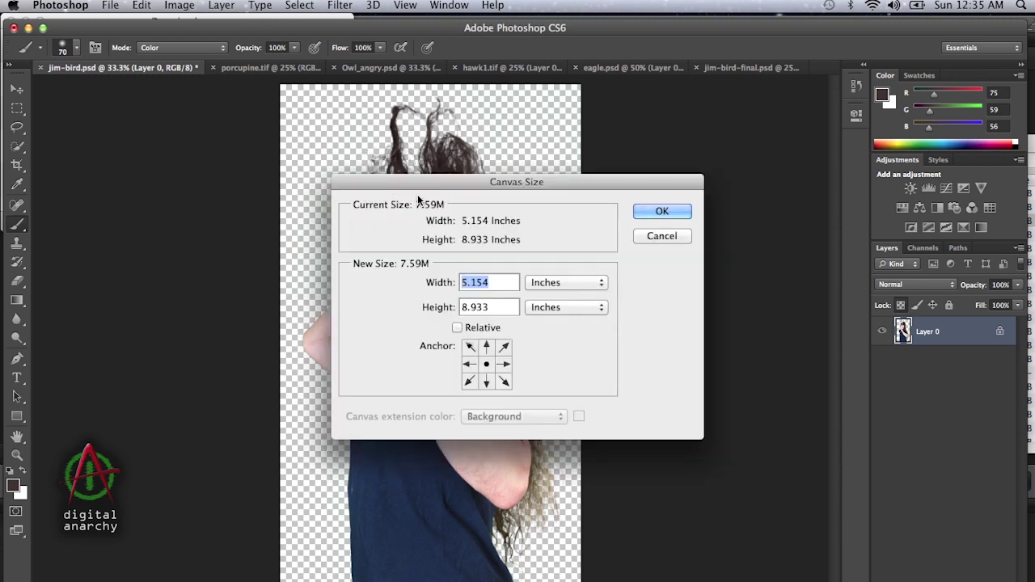
Step: Enlarge the canvas to 9 × 12 inches, anchored bottom centre, and zoom out to see it
{"action": "left_click", "coordinate": [486, 380]}
{"action": "double_click", "coordinate": [497, 309]}
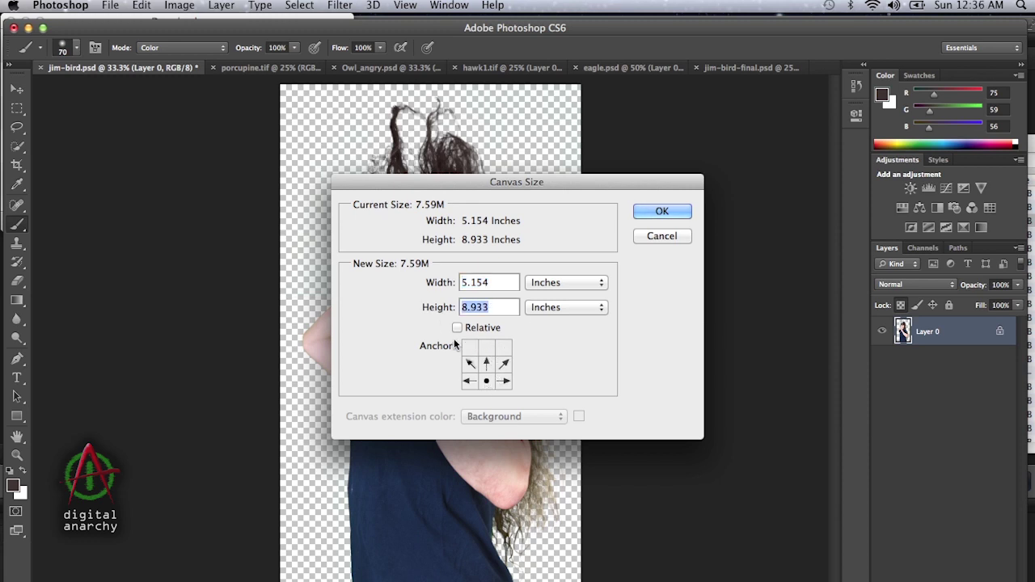
{"action": "type", "text": "12"}
{"action": "double_click", "coordinate": [501, 281]}
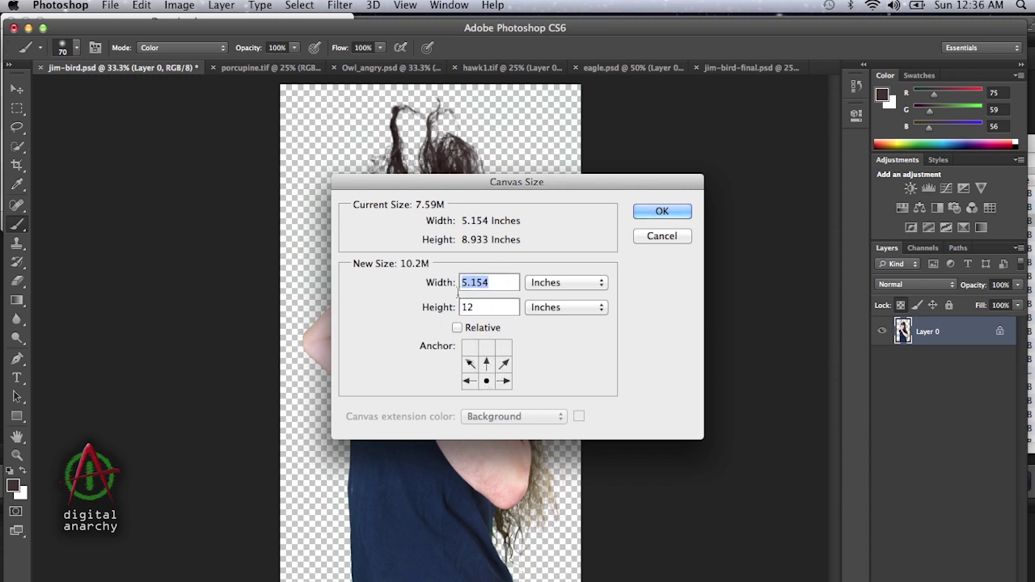
{"action": "type", "text": "9"}
{"action": "left_click", "coordinate": [652, 211]}
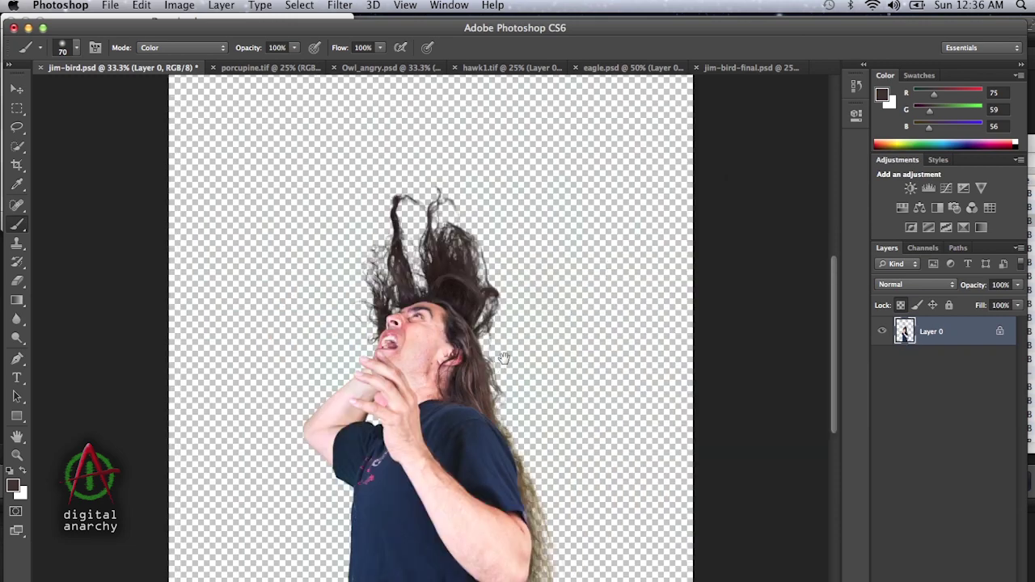
{"action": "left_click", "coordinate": [491, 327], "text": "alt"}
{"action": "key", "text": "alt"}
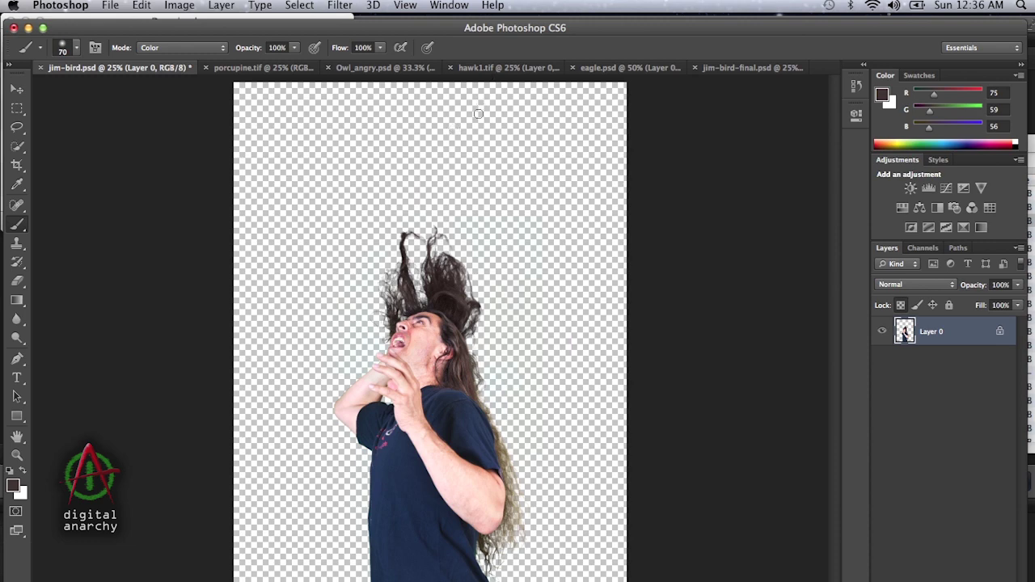
{"action": "left_click", "coordinate": [485, 68]}
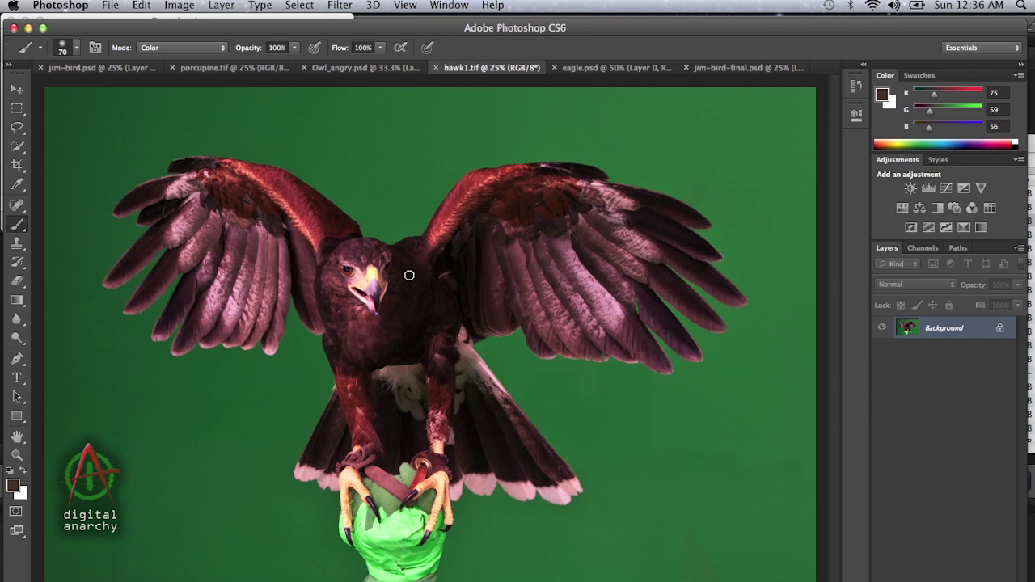
Step: Launch Filter > Digital Anarchy > Primatte on the hawk1.tif green-screen photo
{"action": "left_click", "coordinate": [343, 7]}
{"action": "mouse_move", "coordinate": [426, 328]}
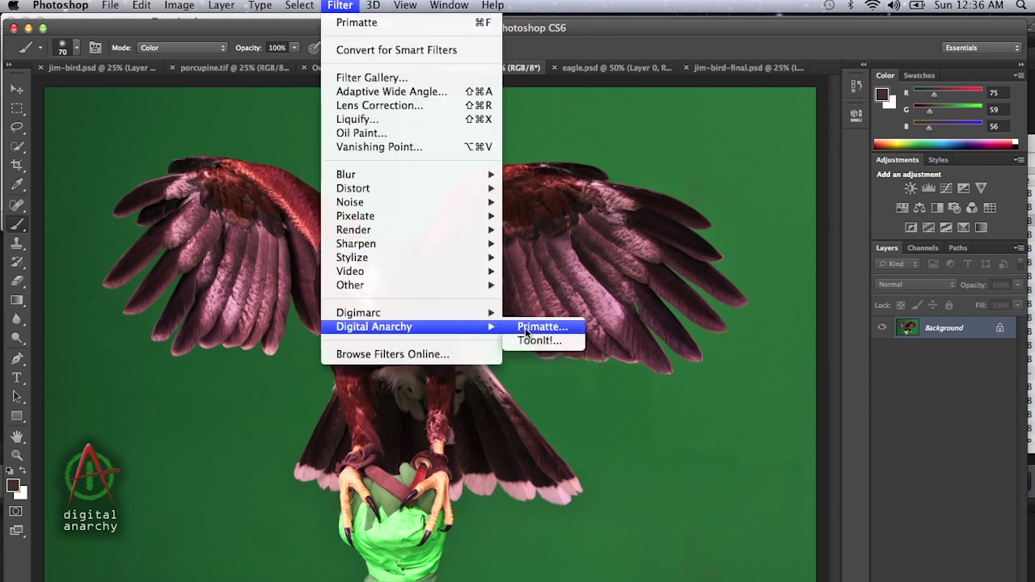
{"action": "left_click", "coordinate": [537, 327]}
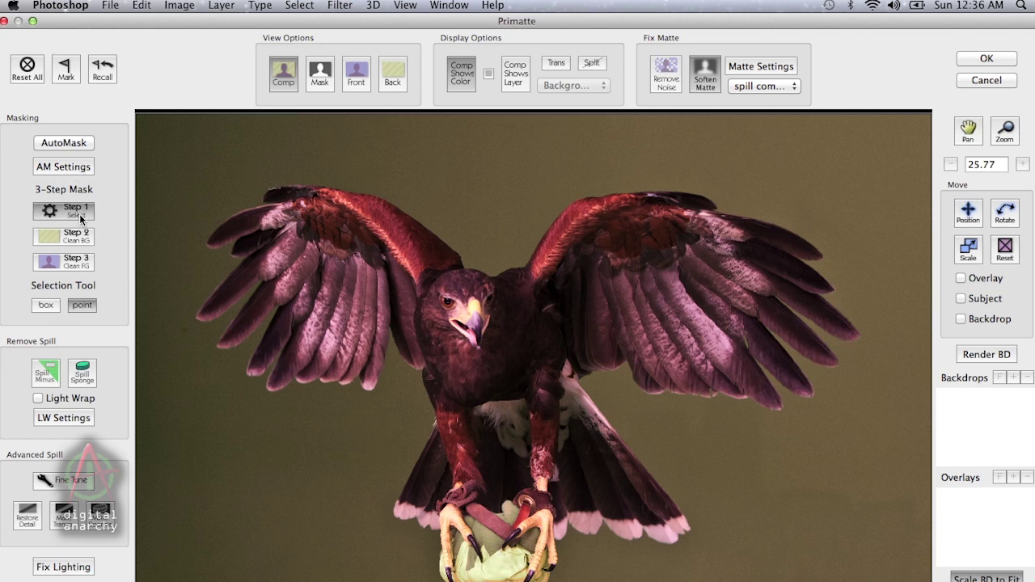
Step: Auto-key the green backdrop and, in Mask view, mark leftover specks between the talons as background
{"action": "left_click", "coordinate": [78, 147]}
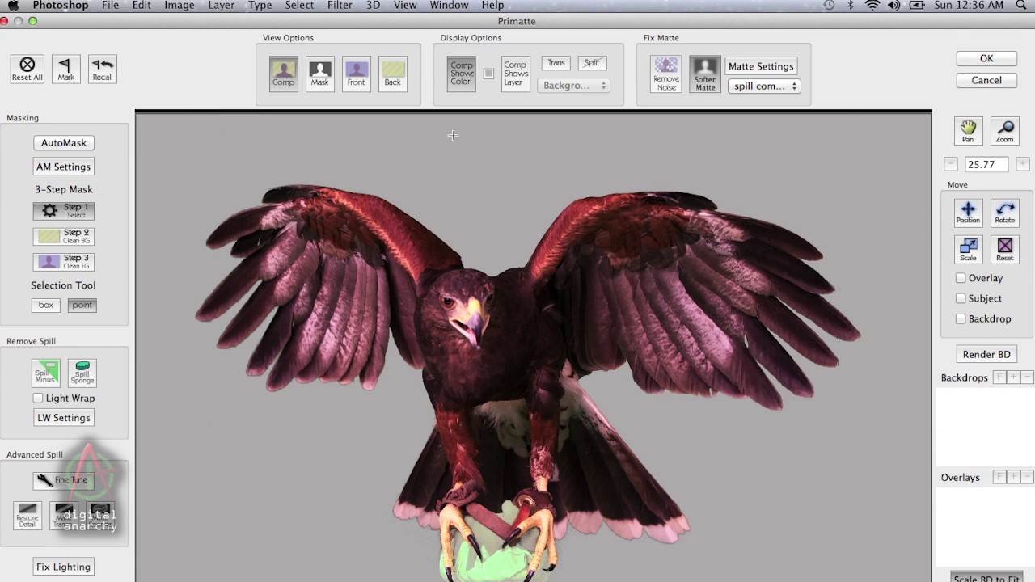
{"action": "left_click", "coordinate": [322, 73]}
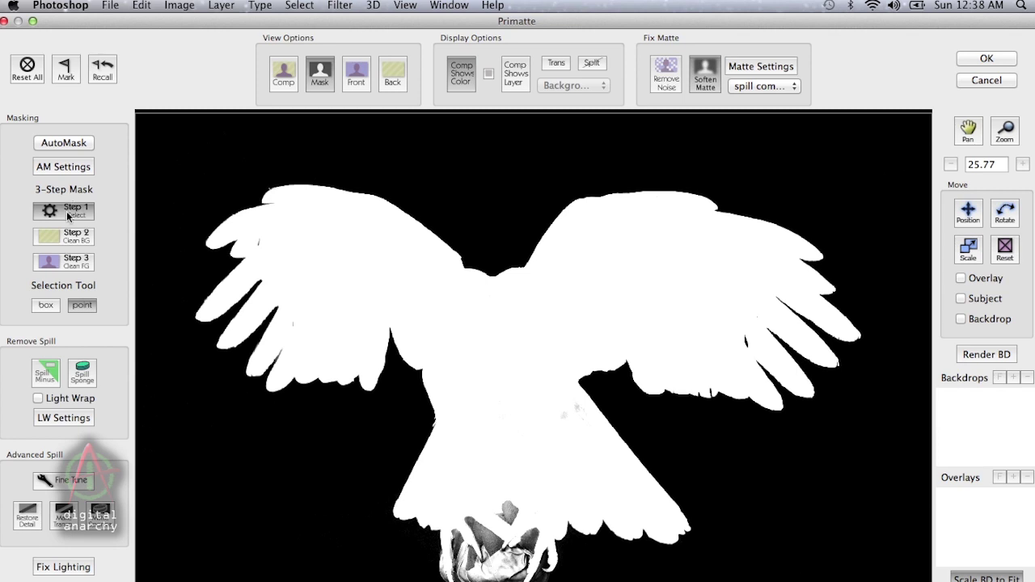
{"action": "left_click", "coordinate": [72, 245]}
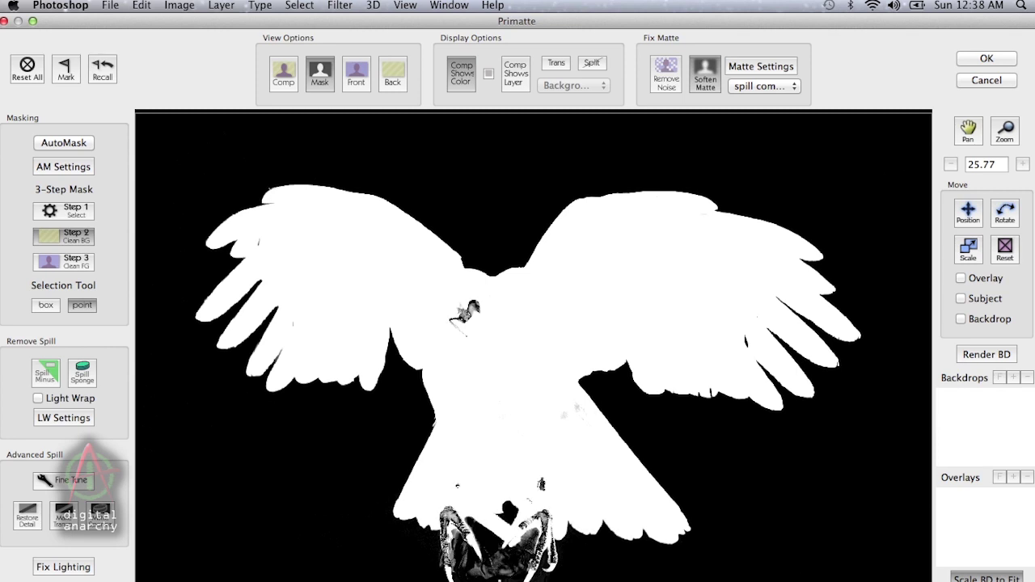
{"action": "left_click", "coordinate": [505, 572]}
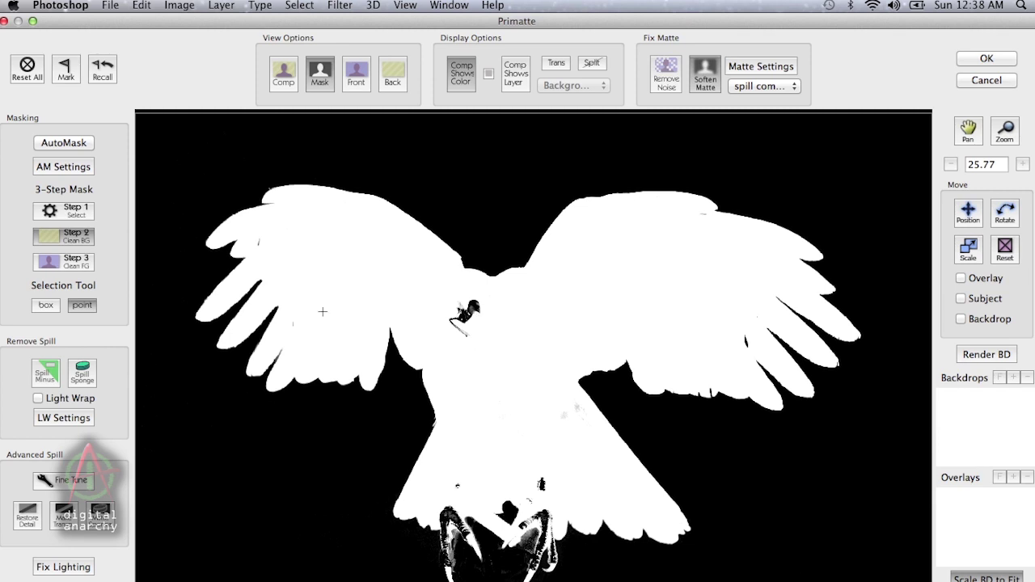
Step: Make the speckled head solid with Clean FG, box-clean the lower body, and view the composite
{"action": "left_click", "coordinate": [76, 264]}
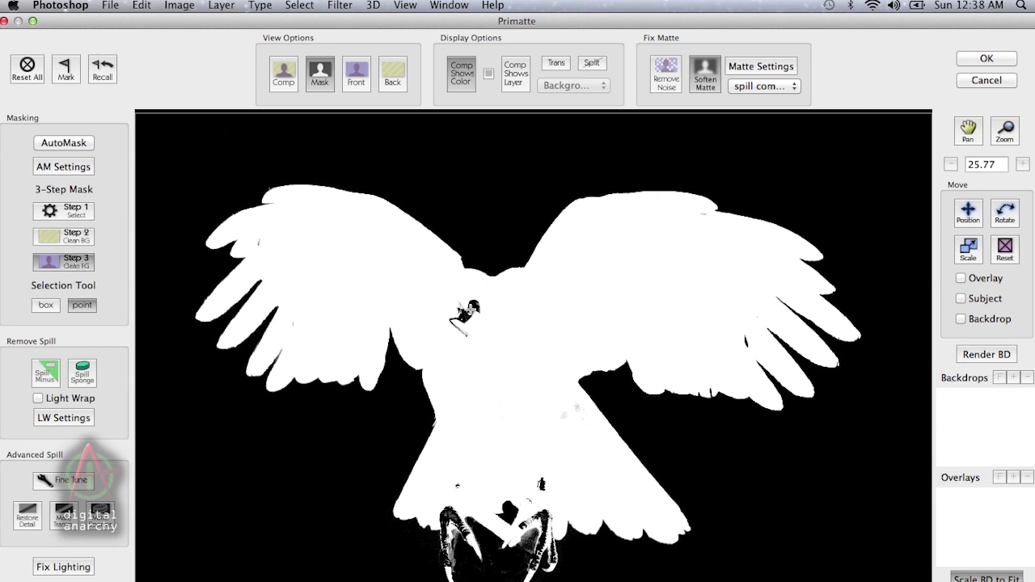
{"action": "left_click", "coordinate": [457, 345]}
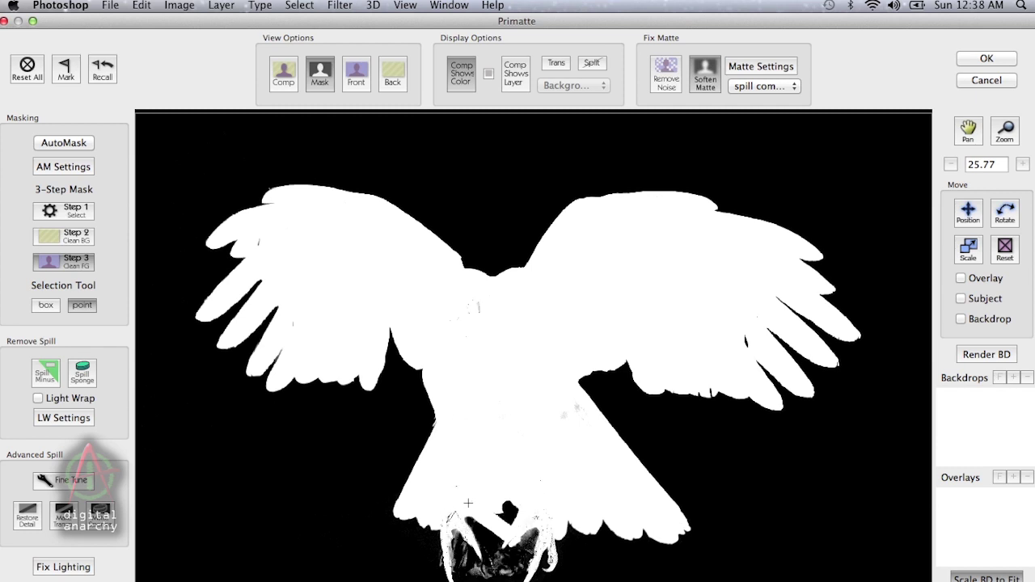
{"action": "left_click", "coordinate": [49, 305]}
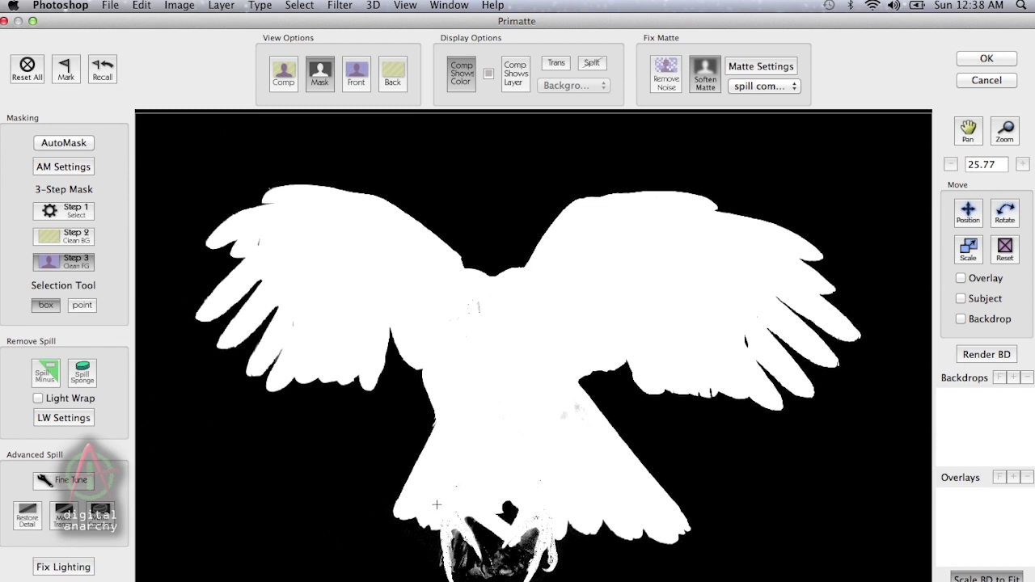
{"action": "left_click_drag", "start_coordinate": [437, 504], "coordinate": [464, 523]}
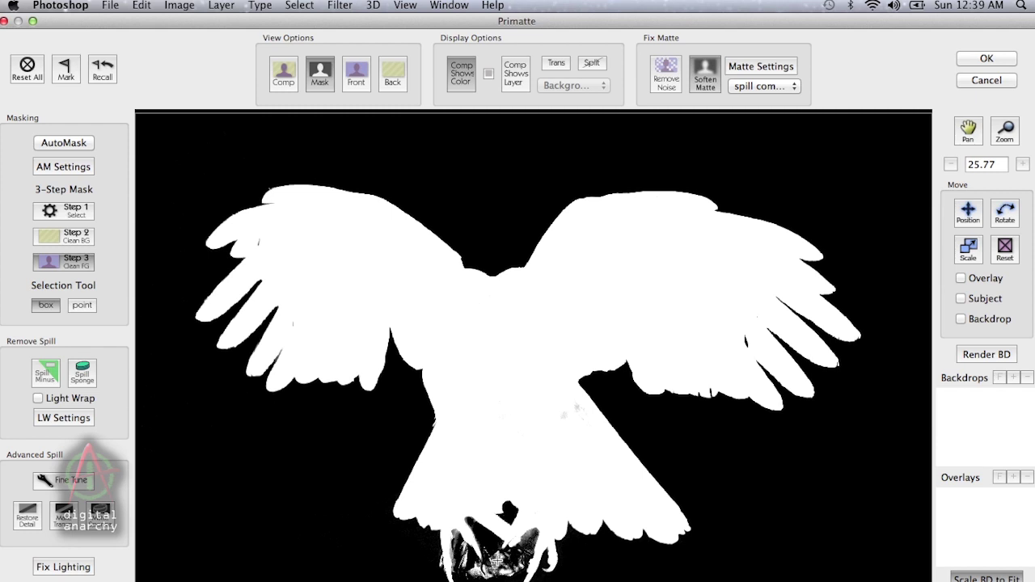
{"action": "left_click", "coordinate": [283, 76]}
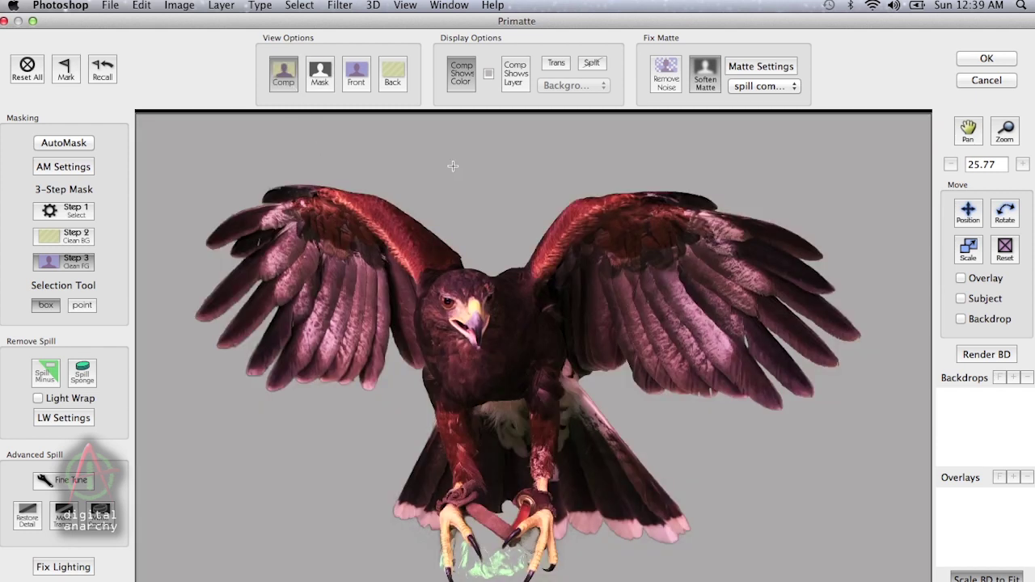
Step: Set Soften Matte to 10 and Shrink Matte to 17, then apply the Primatte key
{"action": "left_click", "coordinate": [748, 68]}
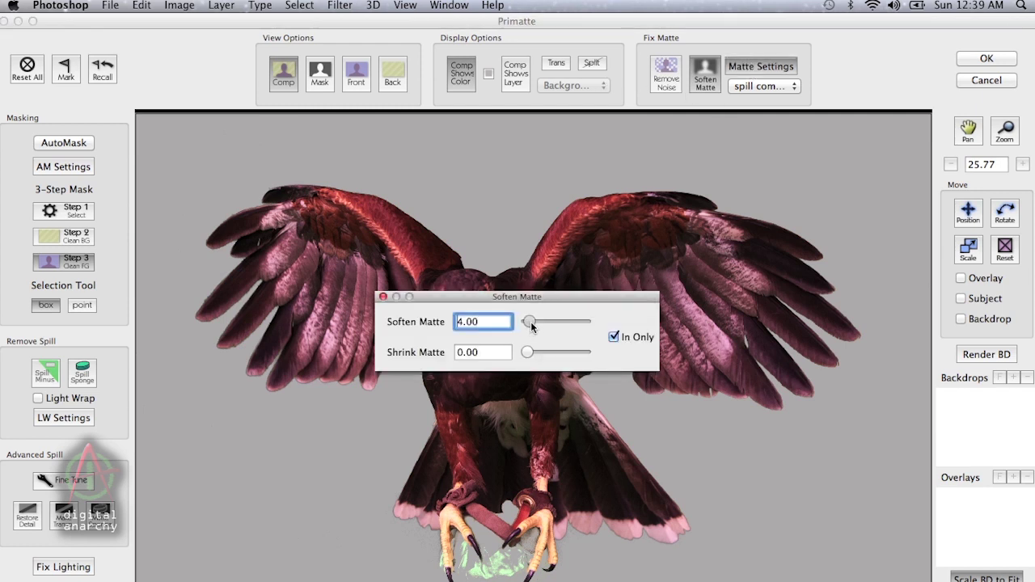
{"action": "left_click_drag", "start_coordinate": [527, 322], "coordinate": [533, 322]}
{"action": "mouse_move", "coordinate": [527, 358]}
{"action": "left_mouse_down"}
{"action": "mouse_move", "coordinate": [546, 357]}
{"action": "mouse_move", "coordinate": [539, 347]}
{"action": "left_mouse_up"}
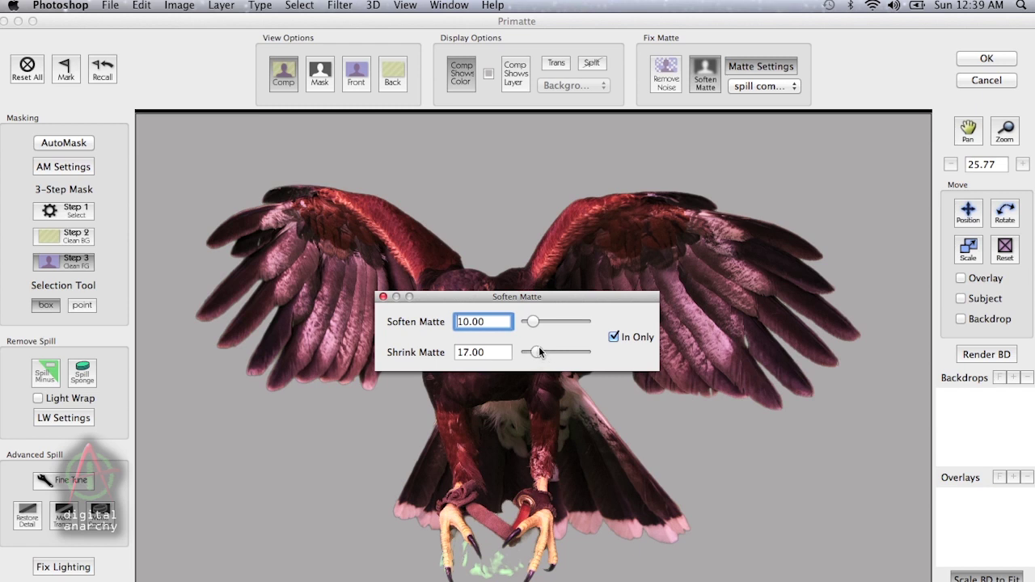
{"action": "left_click", "coordinate": [366, 309]}
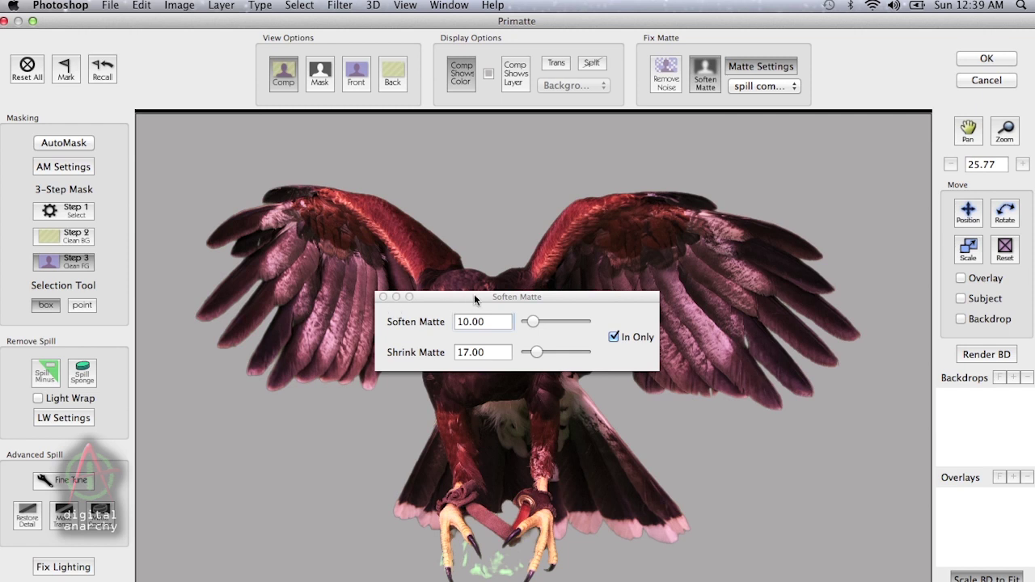
{"action": "left_click_drag", "start_coordinate": [474, 296], "coordinate": [773, 60]}
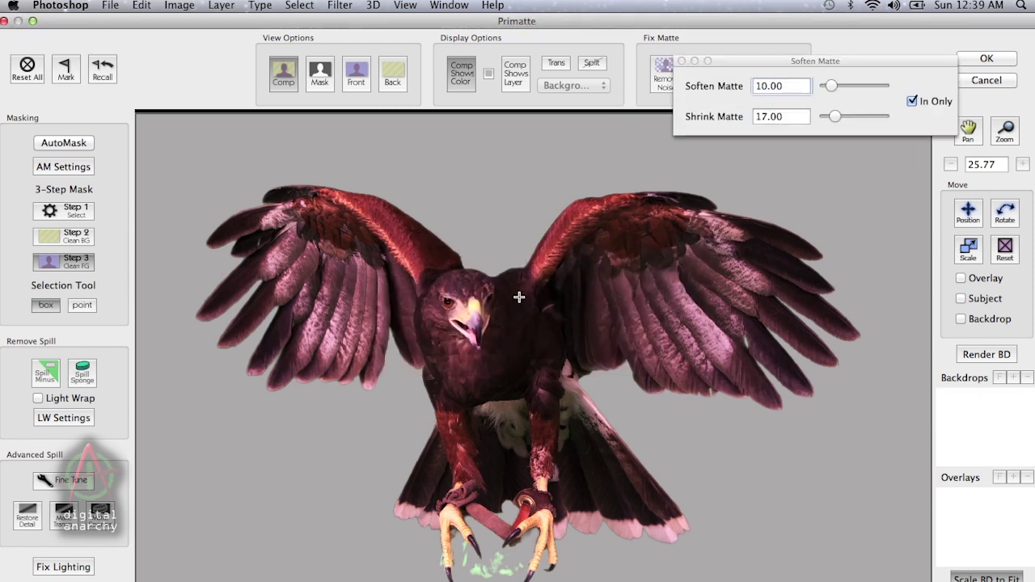
{"action": "left_click", "coordinate": [991, 61]}
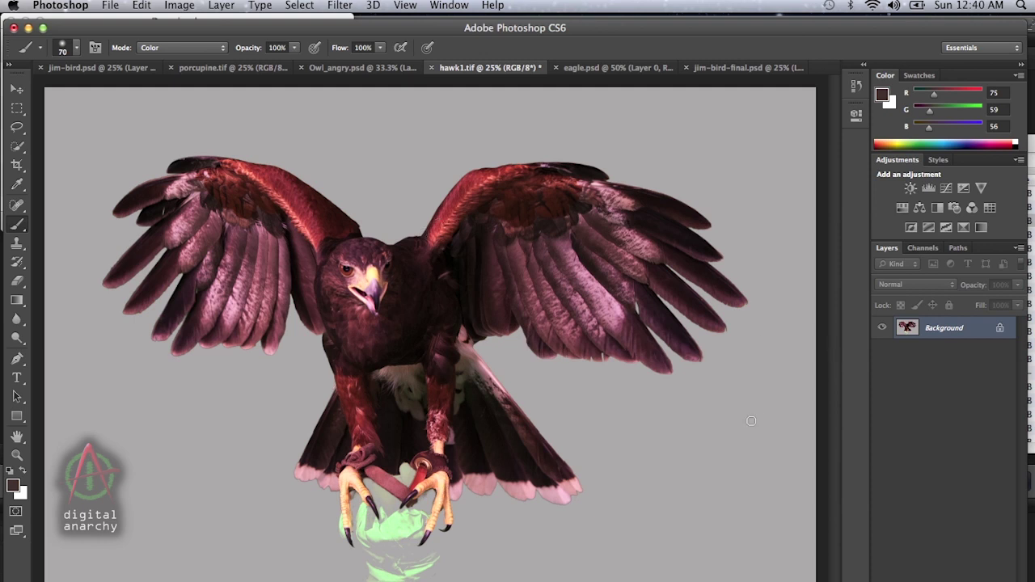
Step: Undo the grey-background key and convert the locked Background into Layer 0
{"action": "key", "text": "super+z"}
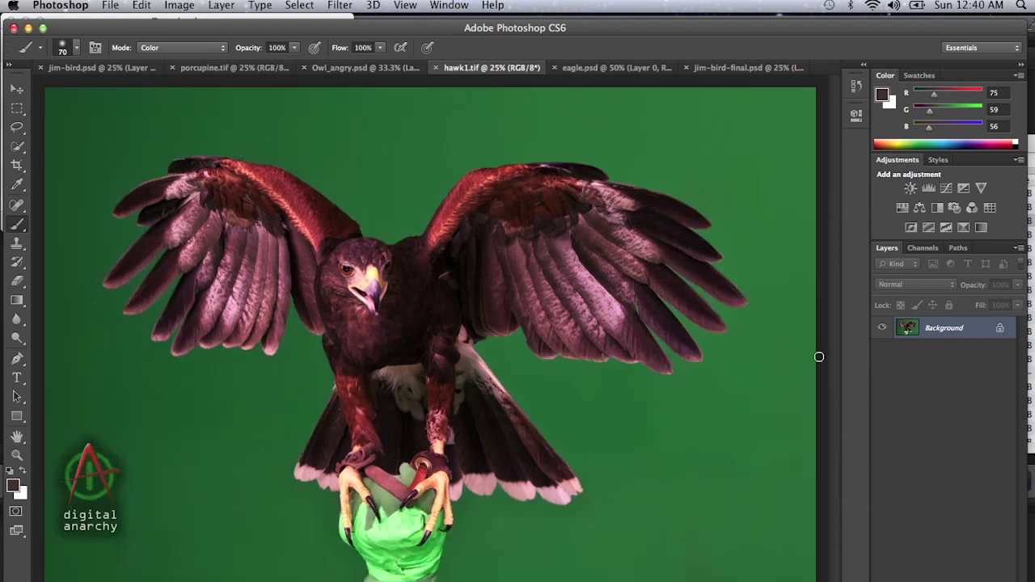
{"action": "double_click", "coordinate": [944, 329]}
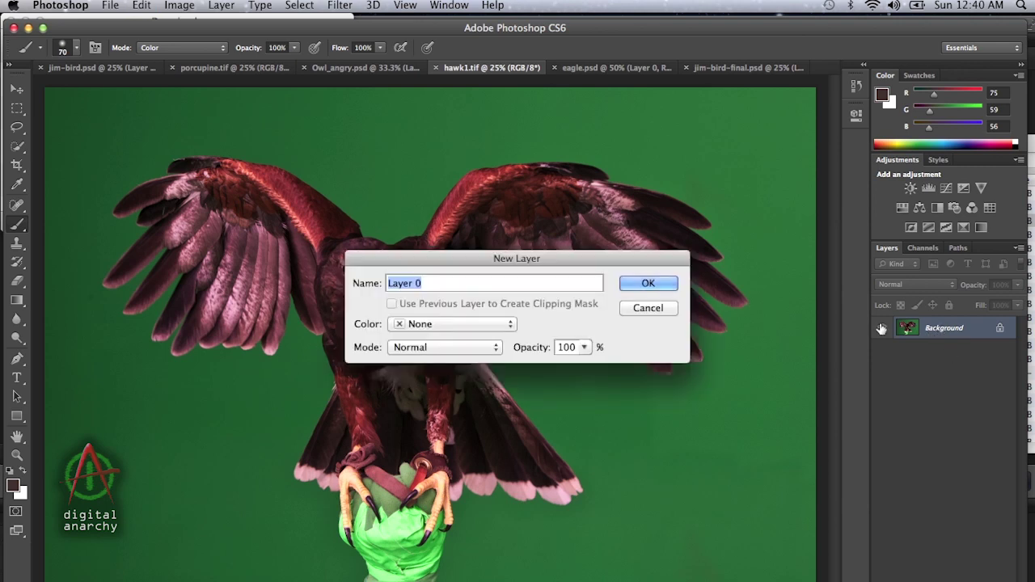
{"action": "left_click", "coordinate": [649, 283]}
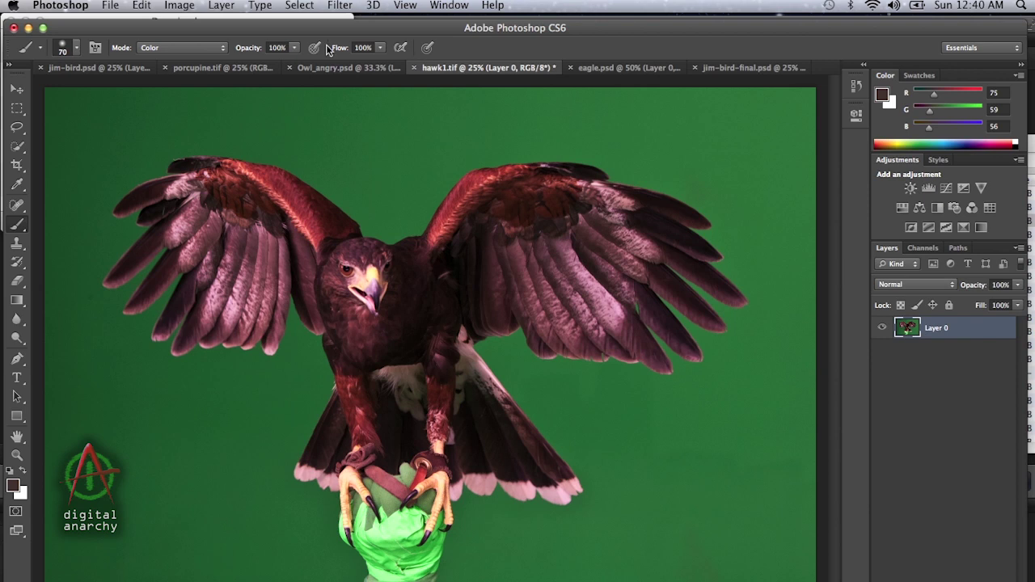
Step: Reapply the Primatte key to Layer 0 so the hawk sits on transparency
{"action": "left_click", "coordinate": [343, 8]}
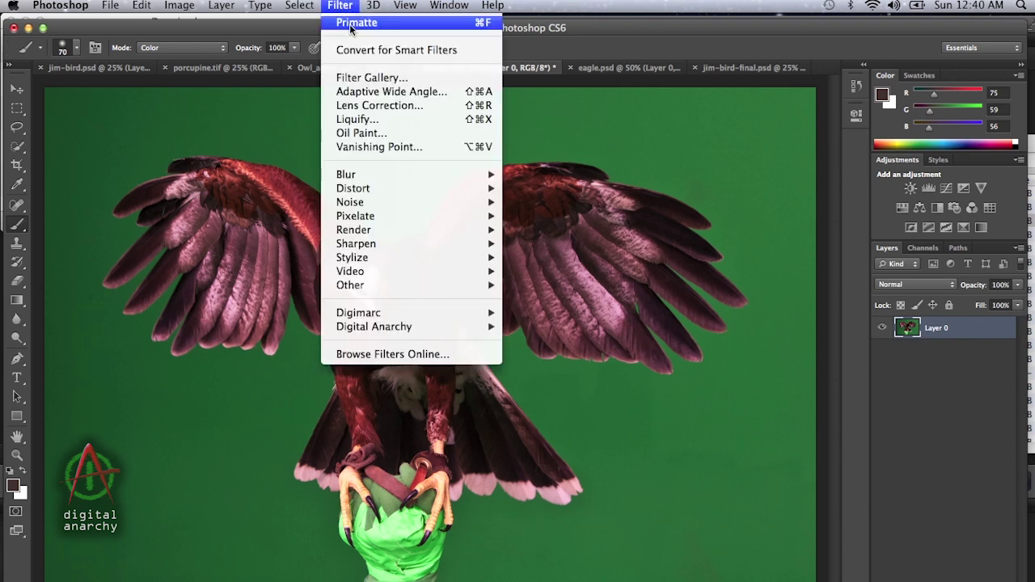
{"action": "key", "text": "Escape"}
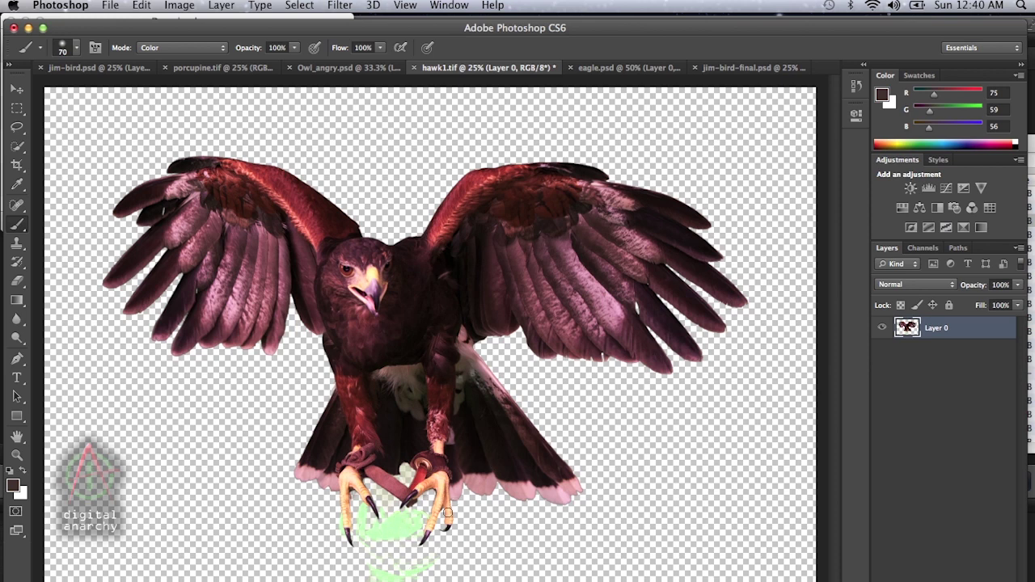
{"action": "left_click", "coordinate": [17, 281]}
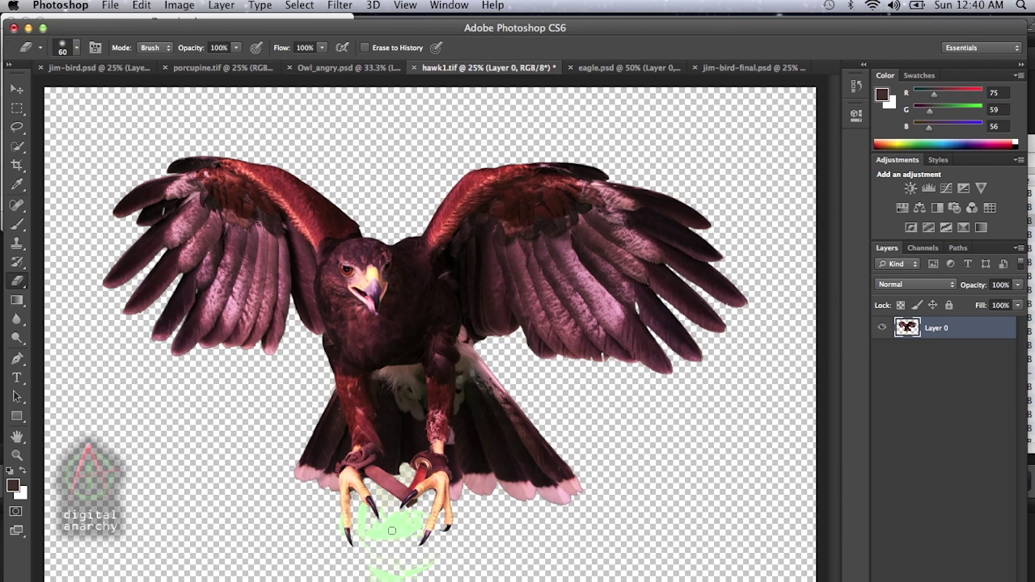
Step: Erase the green glove remnant between the talons, then select all and copy the hawk
{"action": "mouse_move", "coordinate": [396, 537]}
{"action": "left_mouse_down"}
{"action": "mouse_move", "coordinate": [396, 521]}
{"action": "mouse_move", "coordinate": [417, 521]}
{"action": "left_mouse_up"}
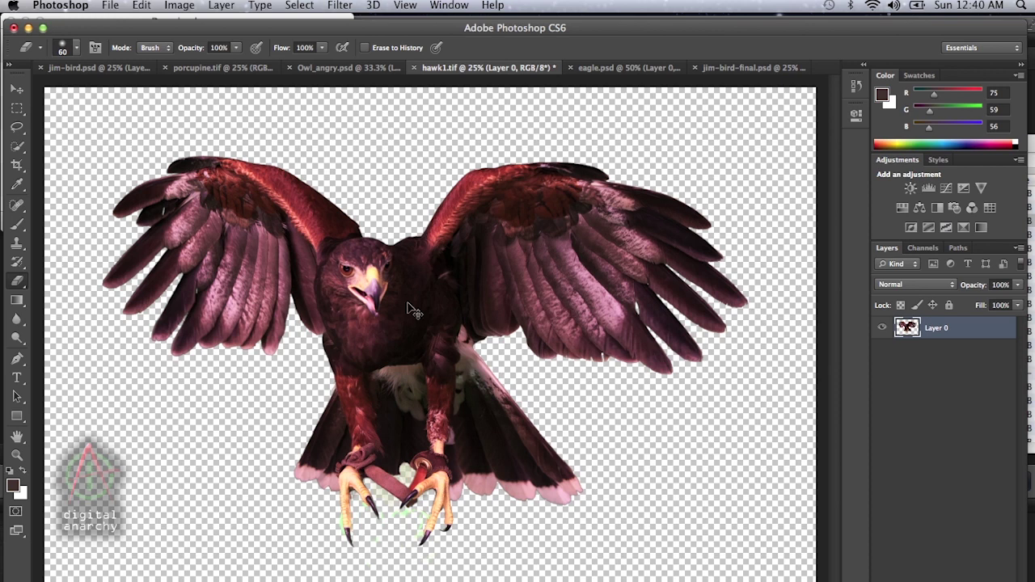
{"action": "key", "text": "super+a"}
{"action": "key", "text": "super+c"}
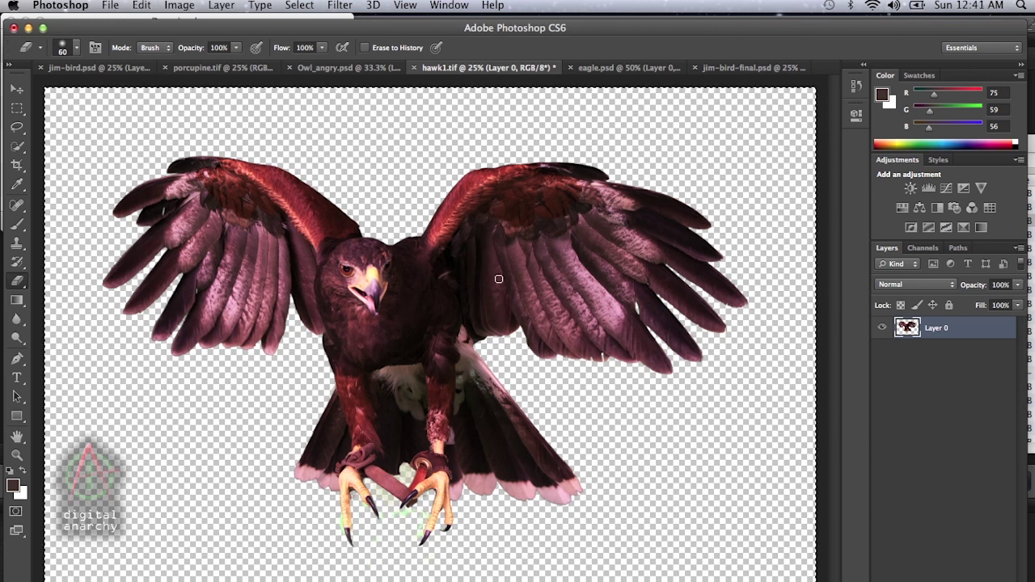
{"action": "left_click", "coordinate": [118, 72]}
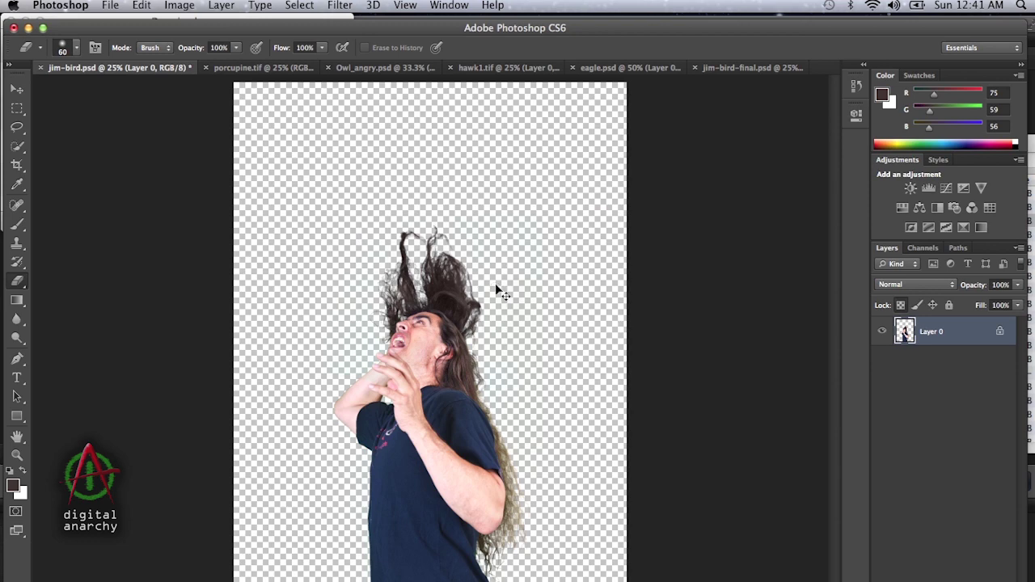
Step: Paste the hawk into jim-bird.psd and scale it to about 49% above the man's head
{"action": "key", "text": "super+v"}
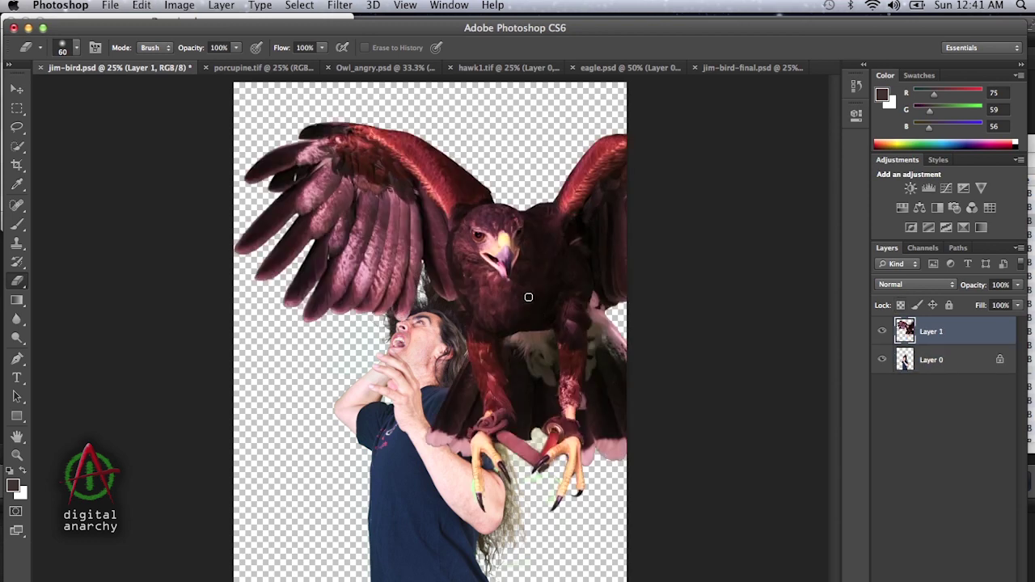
{"action": "key", "text": "super+t"}
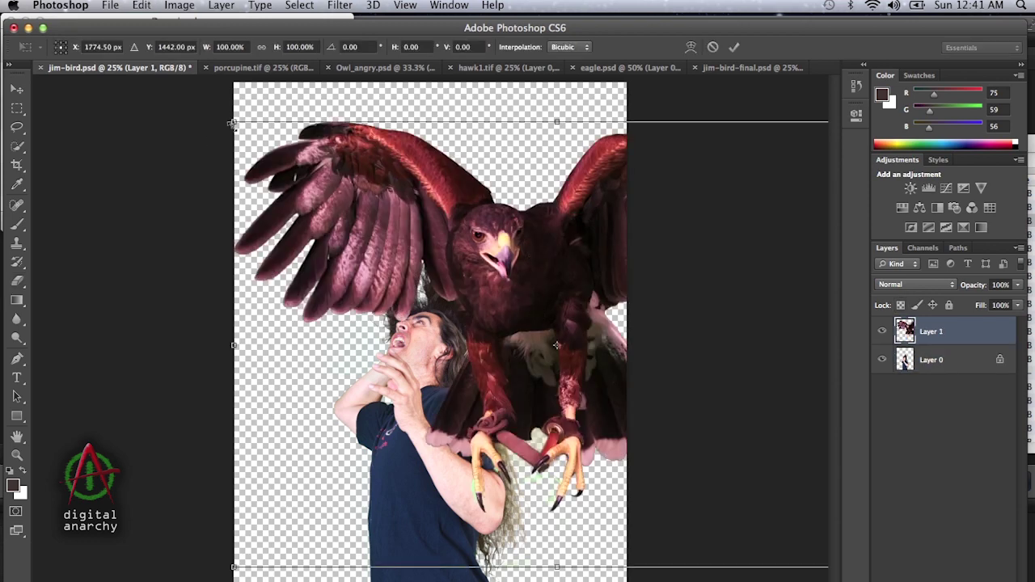
{"action": "left_click_drag", "start_coordinate": [237, 124], "coordinate": [329, 144]}
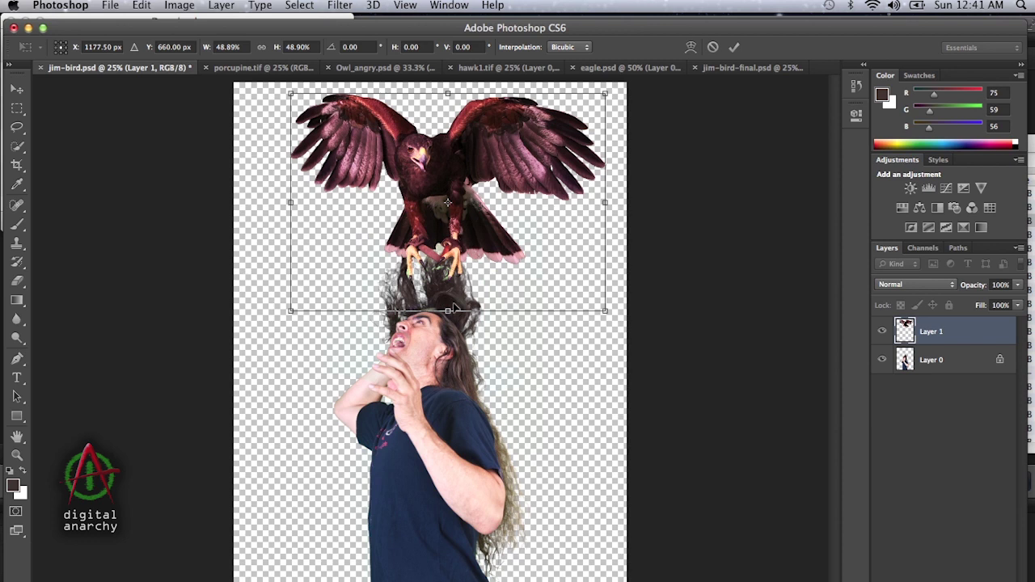
{"action": "key", "text": "e"}
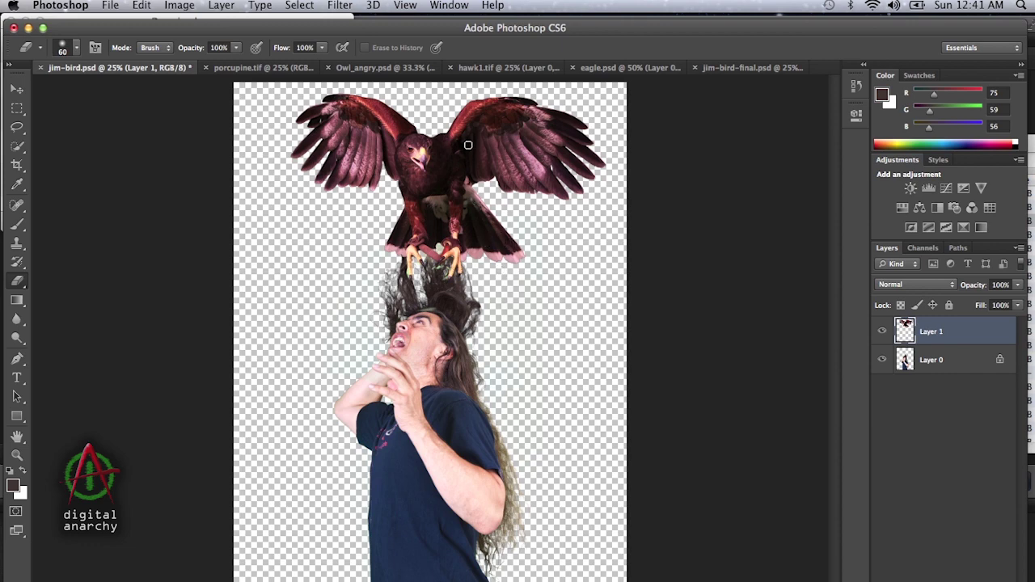
{"action": "left_click", "coordinate": [370, 68]}
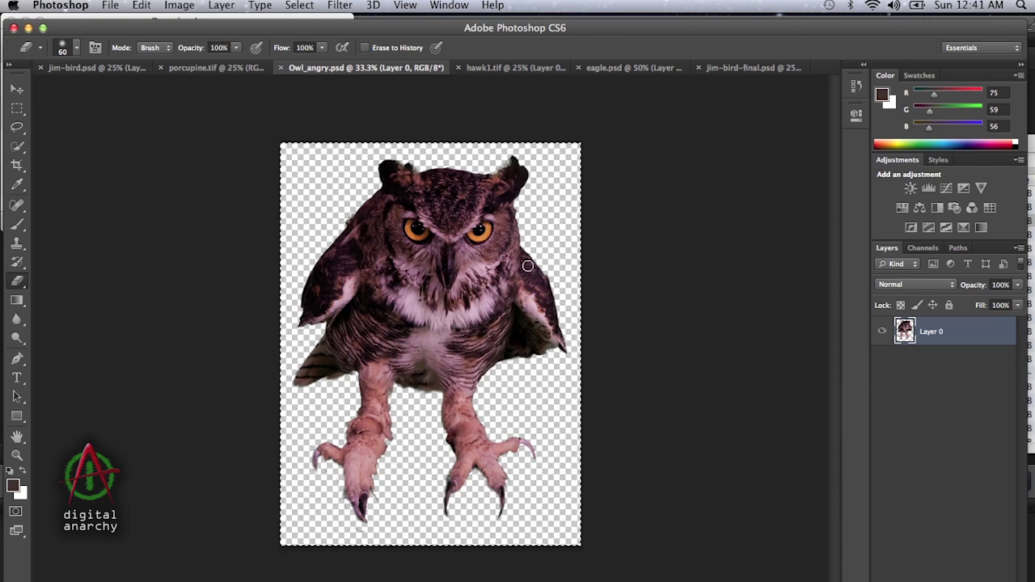
Step: Paste the owl image into the screaming-man composite as a new layer
{"action": "key", "text": "super+z"}
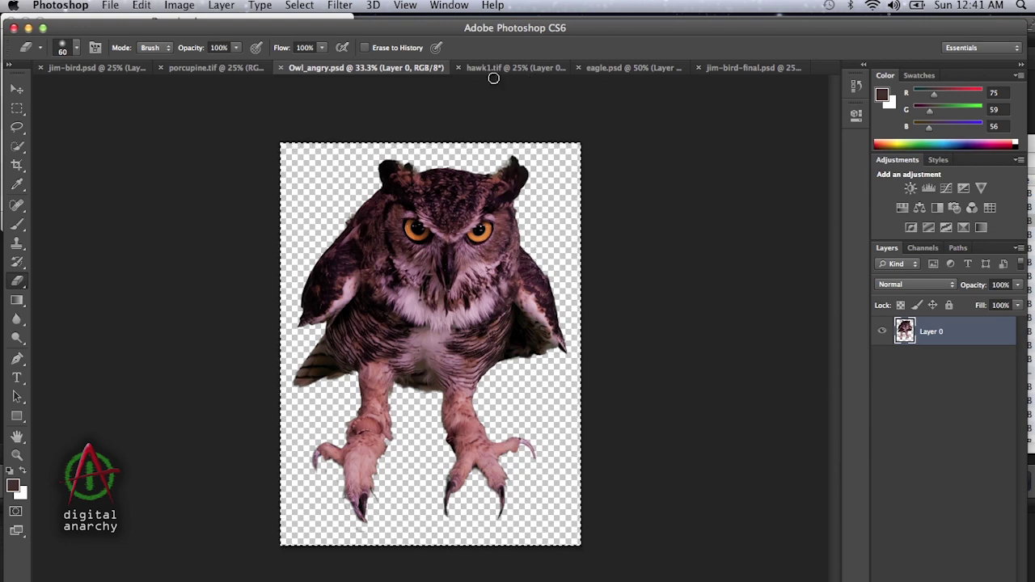
{"action": "left_click", "coordinate": [105, 70]}
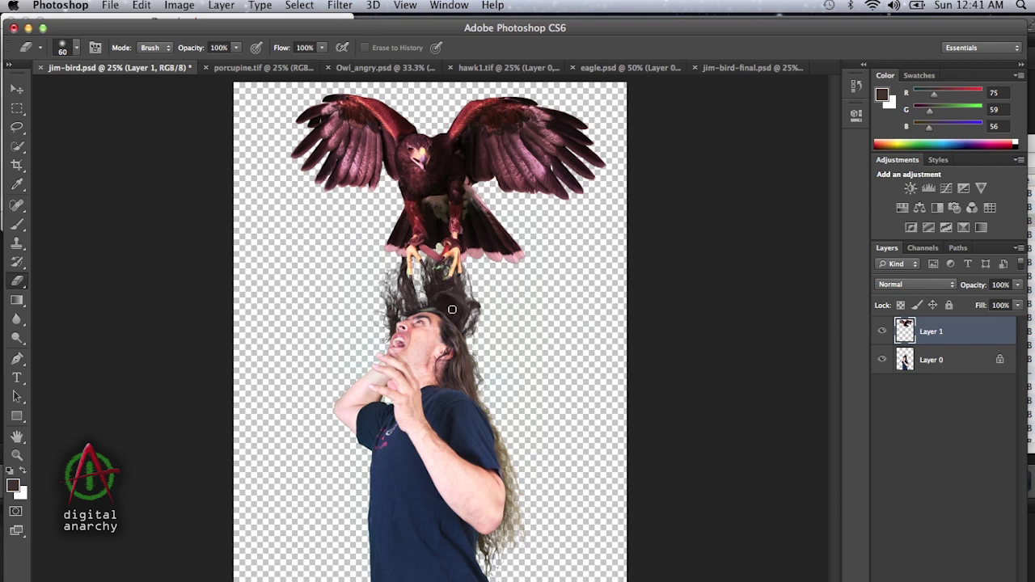
{"action": "key", "text": "super+v"}
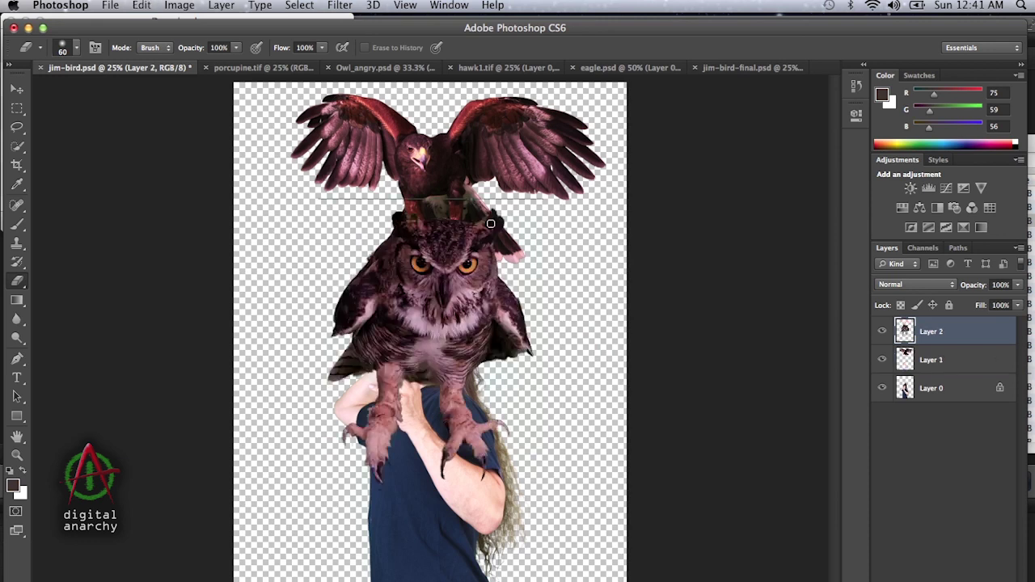
Step: Marquee a strip along the hawk's lower edge, then deselect
{"action": "key", "text": "m"}
{"action": "left_click_drag", "start_coordinate": [295, 179], "coordinate": [574, 202]}
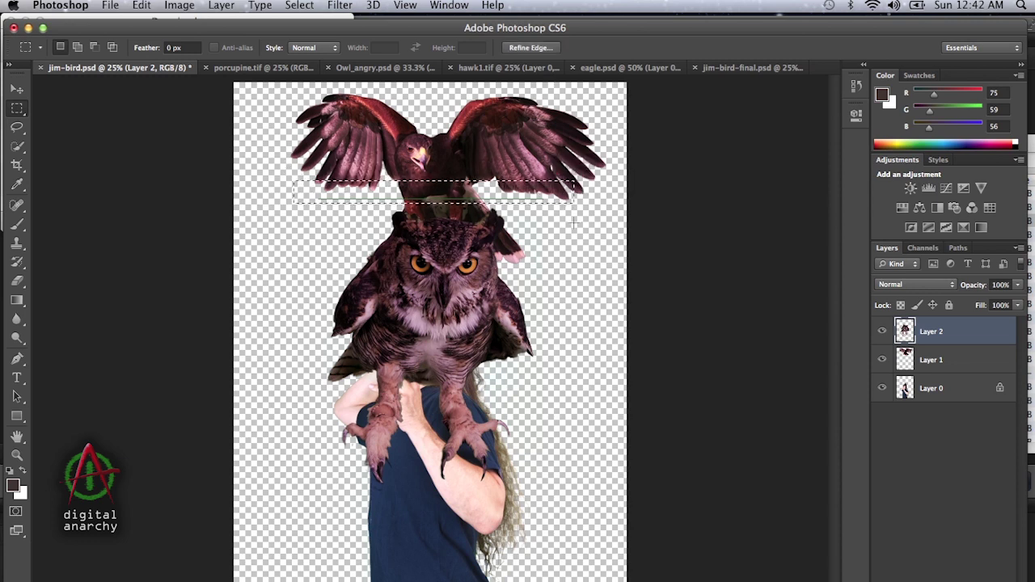
{"action": "key", "text": "super+d"}
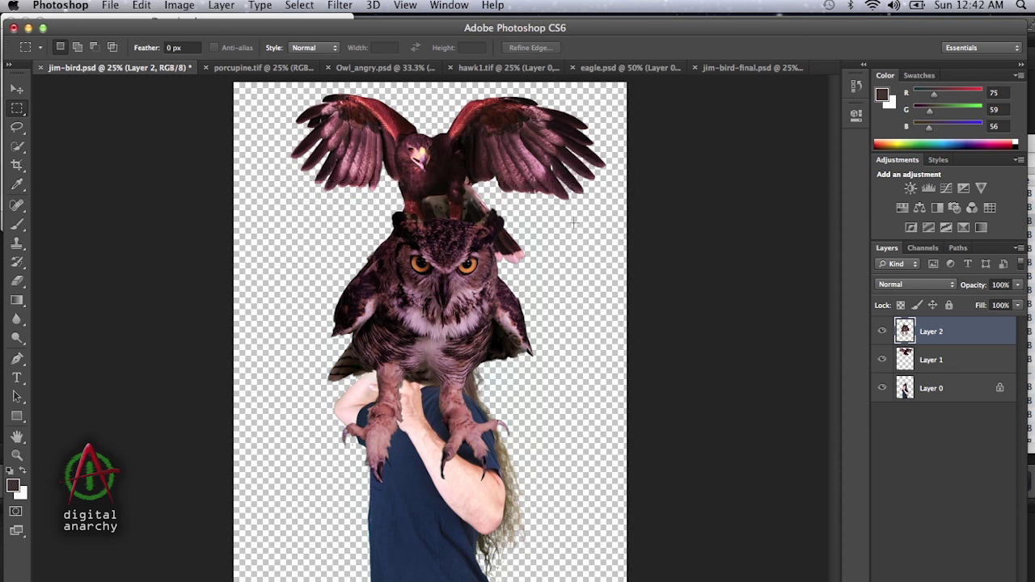
Step: Move the owl layer to the bottom, shift it up-left, and scale it to about 45%
{"action": "left_click_drag", "start_coordinate": [959, 329], "coordinate": [950, 416]}
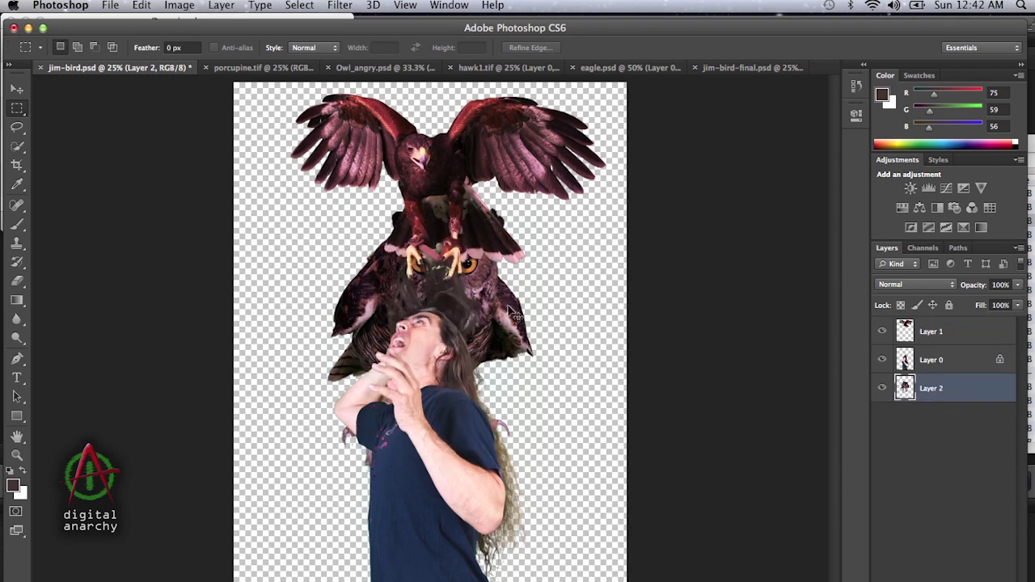
{"action": "left_click_drag", "start_coordinate": [512, 299], "coordinate": [424, 274]}
{"action": "key", "text": "super+t"}
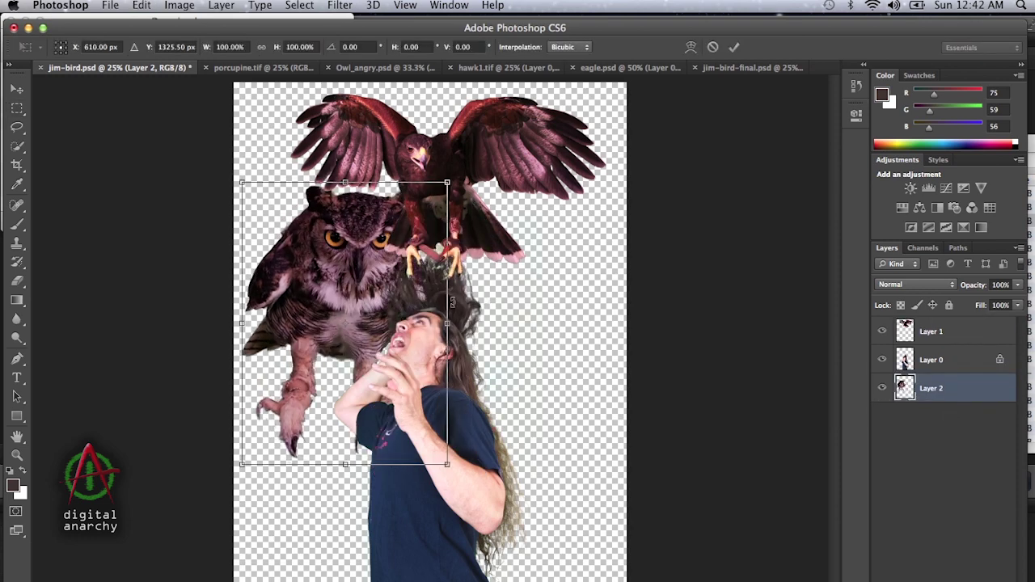
{"action": "left_click_drag", "start_coordinate": [243, 183], "coordinate": [343, 206]}
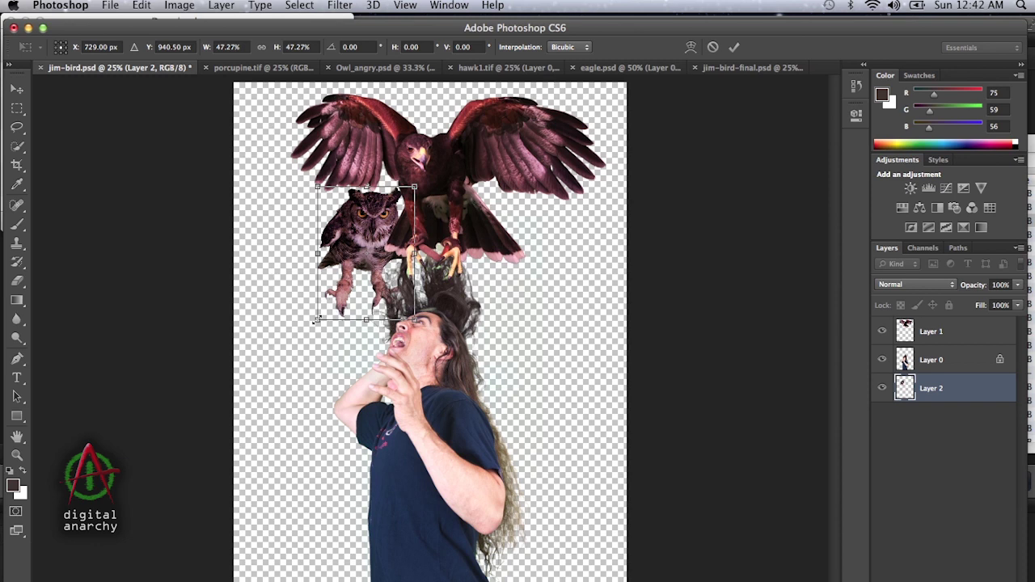
{"action": "left_click_drag", "start_coordinate": [315, 320], "coordinate": [323, 313]}
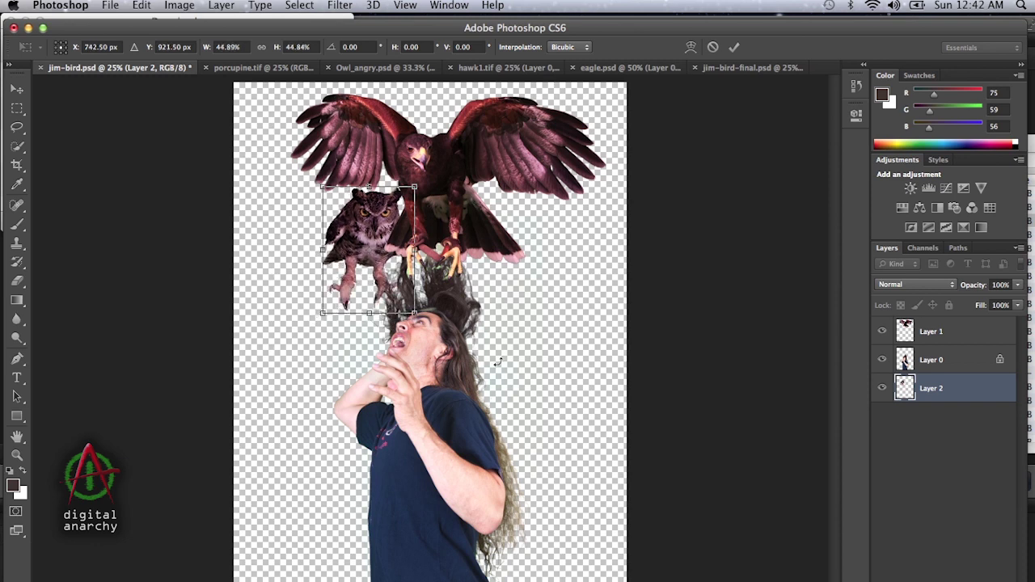
{"action": "key", "text": "Return"}
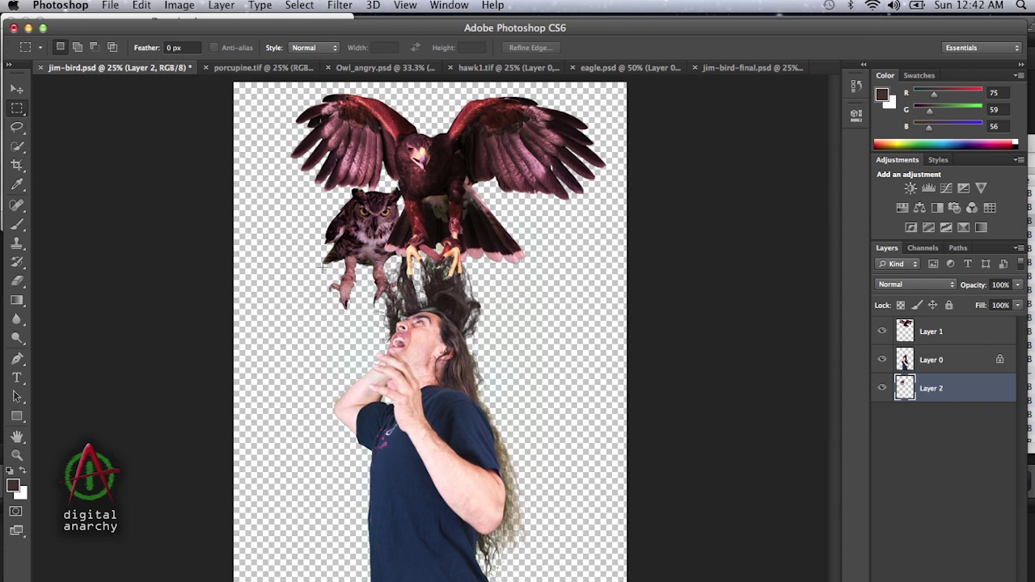
Step: Select the owl's legs and squash them to about 54% height, then deselect
{"action": "left_click_drag", "start_coordinate": [324, 266], "coordinate": [412, 312]}
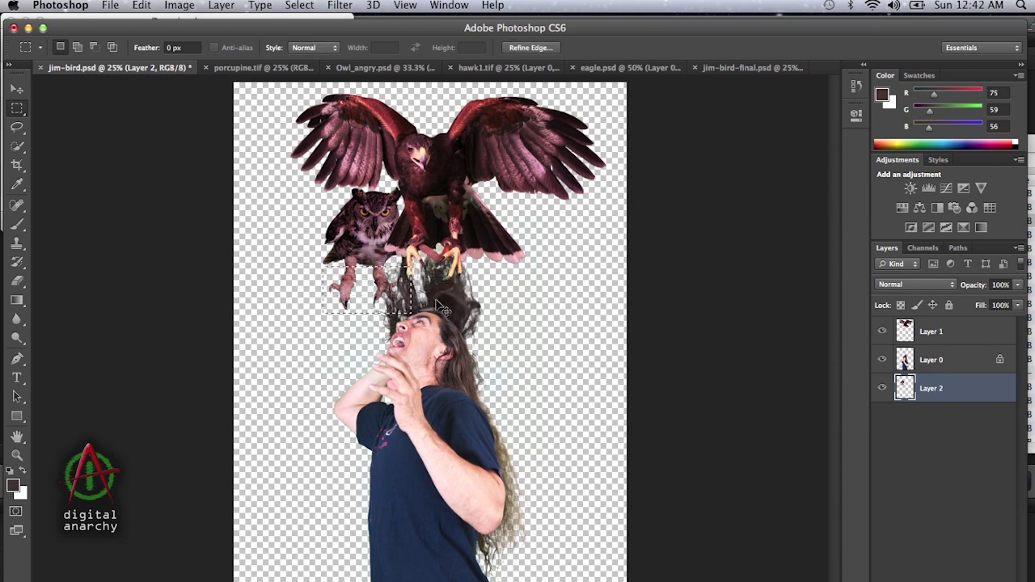
{"action": "key", "text": "super+t"}
{"action": "left_click_drag", "start_coordinate": [366, 313], "coordinate": [366, 286]}
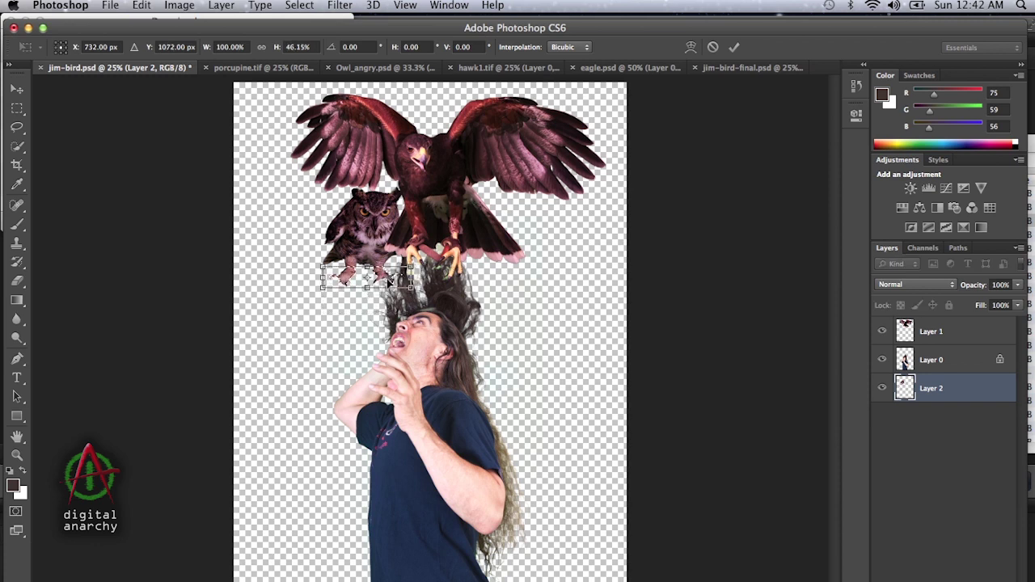
{"action": "left_click_drag", "start_coordinate": [366, 266], "coordinate": [367, 260]}
{"action": "key", "text": "Return"}
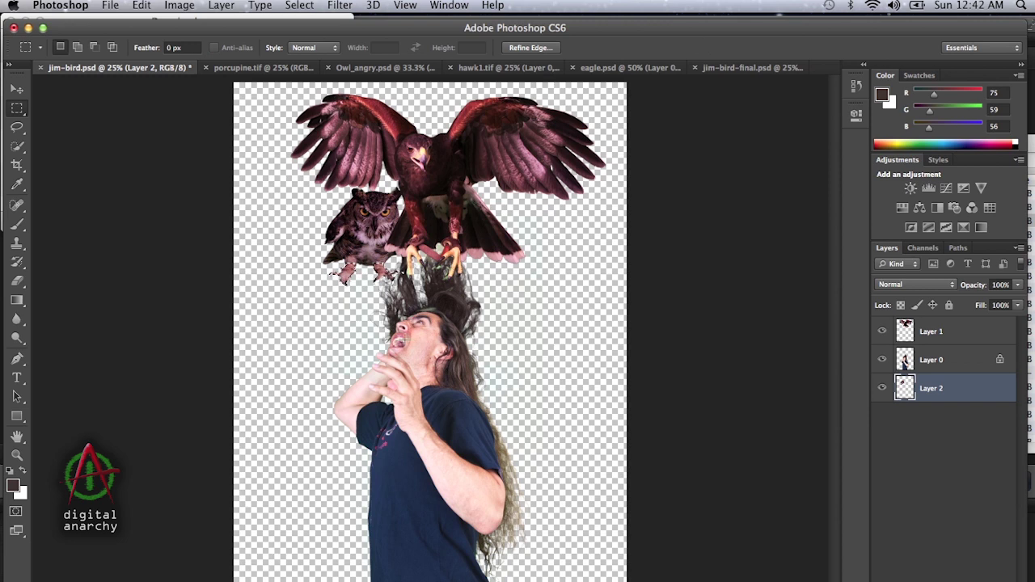
{"action": "key", "text": "super+d"}
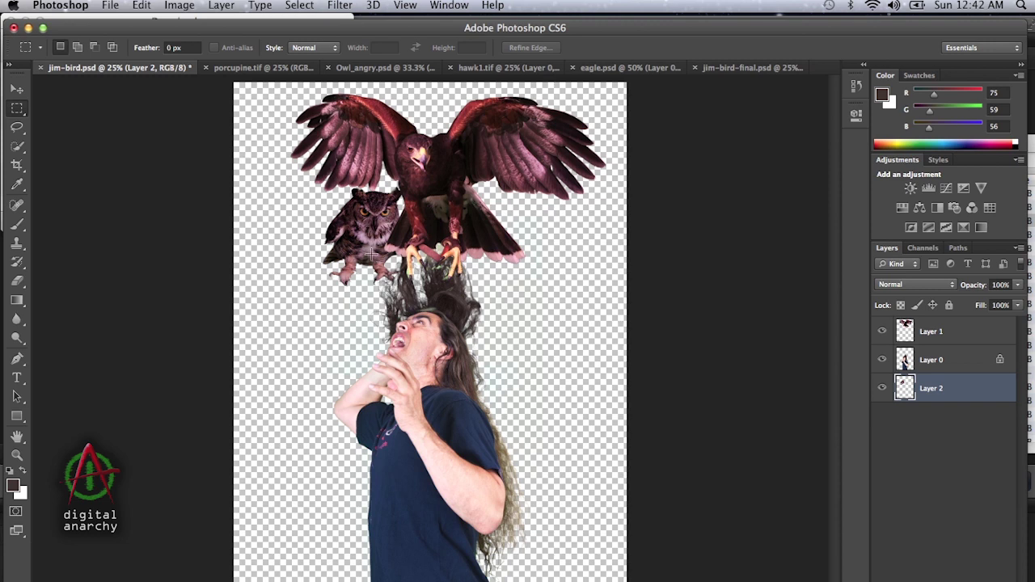
Step: Paste the brown eagle from eagle.psd into jim-bird.psd and move Layer 3 to the top
{"action": "left_click", "coordinate": [606, 68]}
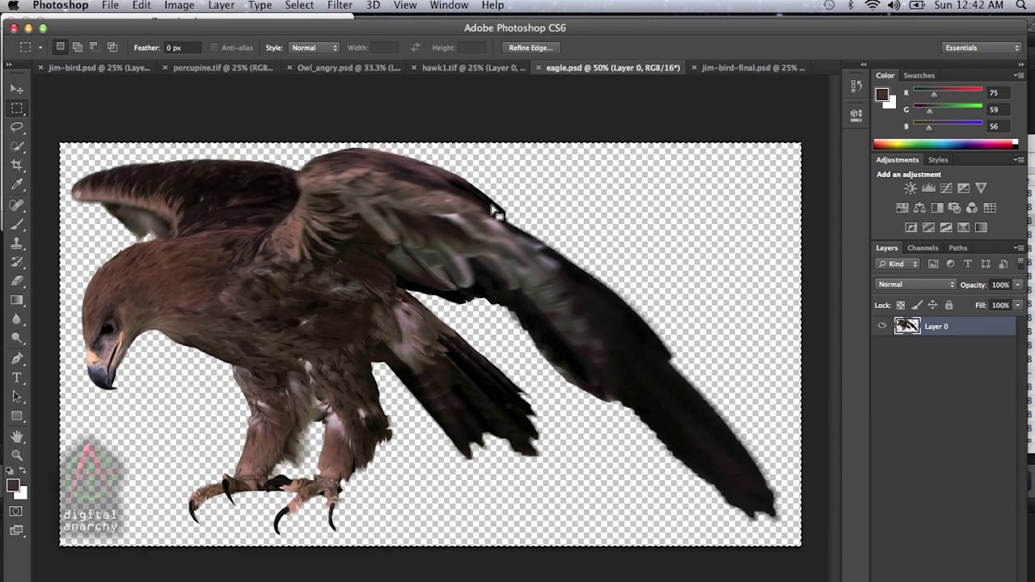
{"action": "left_click", "coordinate": [115, 70]}
{"action": "key", "text": "super+v"}
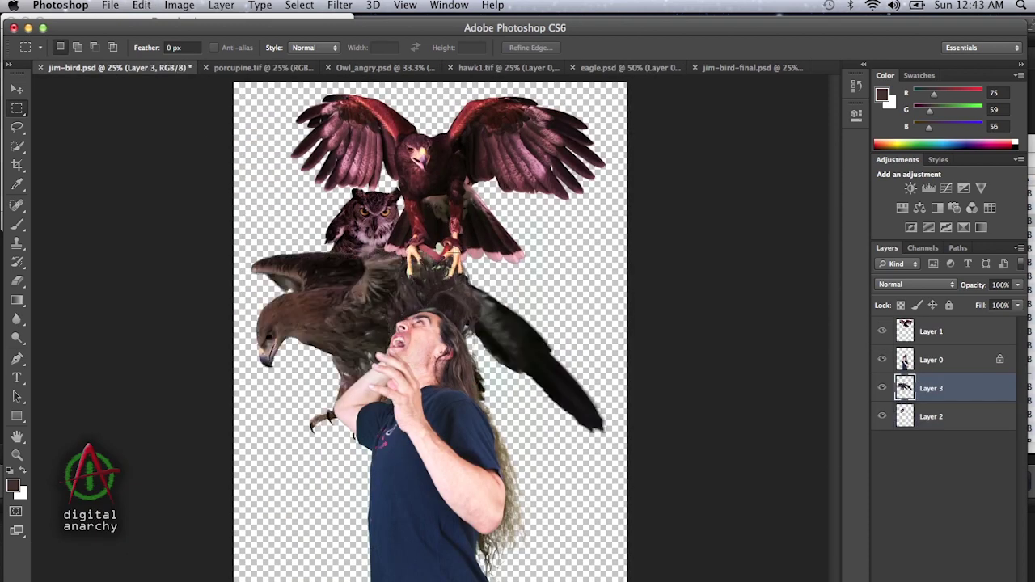
{"action": "left_click_drag", "start_coordinate": [943, 390], "coordinate": [938, 324]}
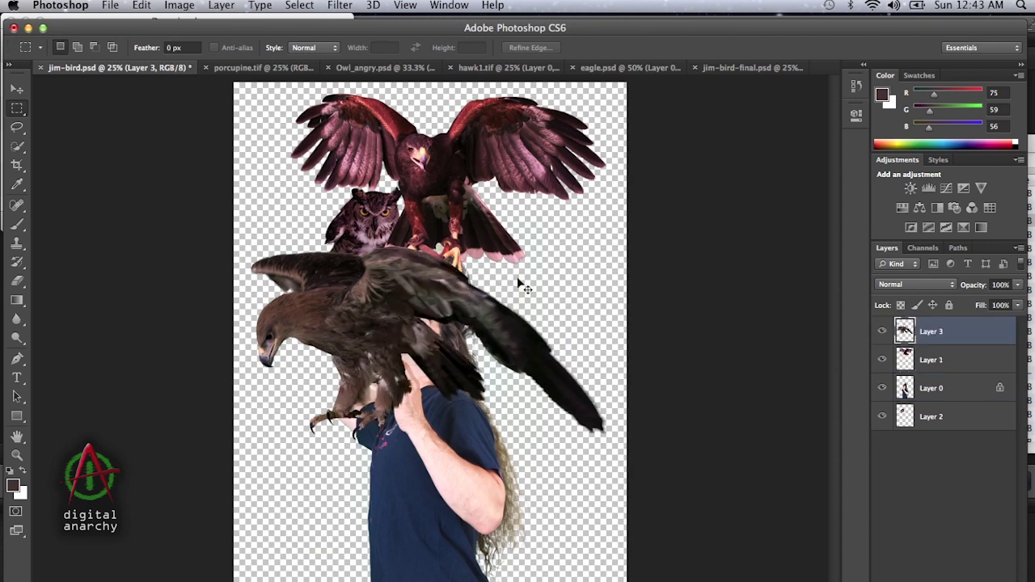
Step: Scale the eagle to about 72% and tilt it so it claws at the man's head
{"action": "key", "text": "super+t"}
{"action": "left_click_drag", "start_coordinate": [608, 249], "coordinate": [546, 408]}
{"action": "left_click_drag", "start_coordinate": [350, 349], "coordinate": [526, 334]}
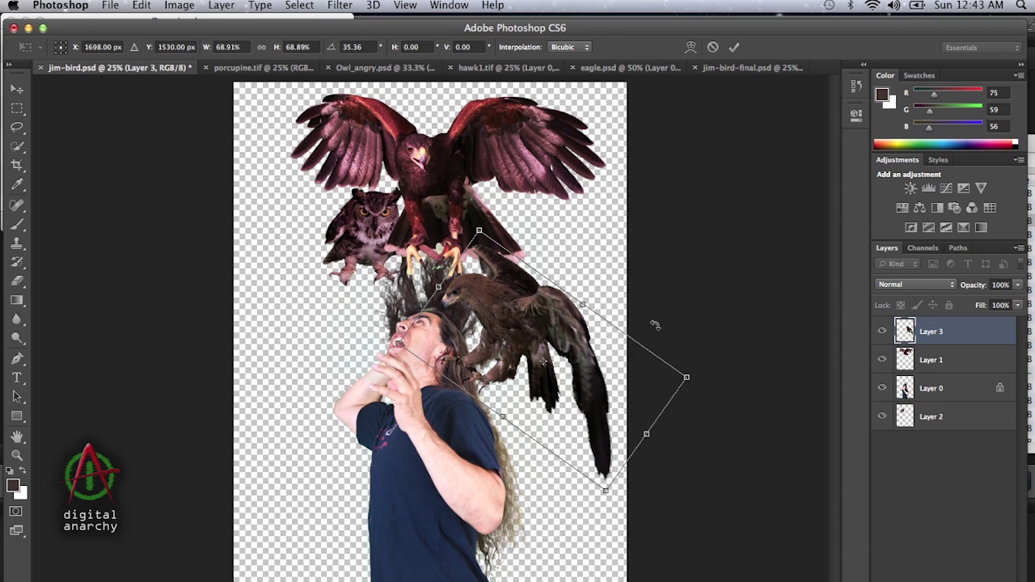
{"action": "left_click_drag", "start_coordinate": [686, 377], "coordinate": [700, 378]}
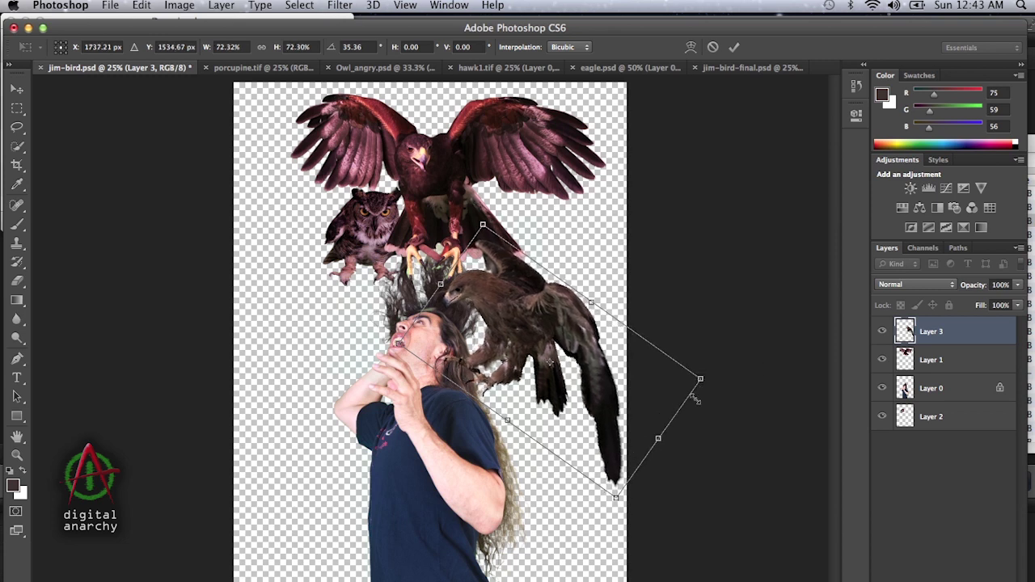
{"action": "key", "text": "Return"}
{"action": "key", "text": "m"}
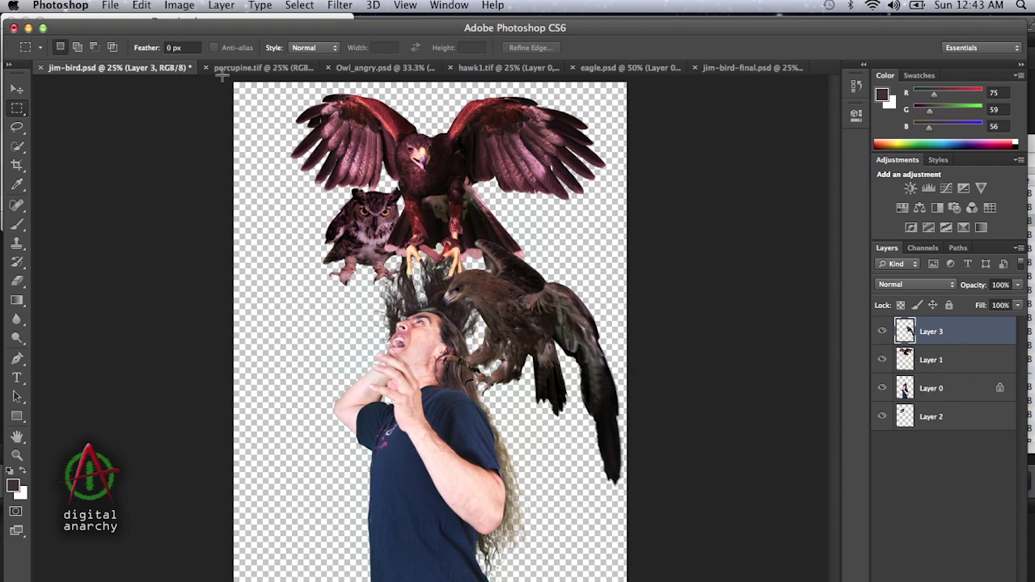
Step: Apply the Digital Anarchy ToonIt! cartoon filter to the eagle on Layer 3
{"action": "left_click", "coordinate": [336, 6]}
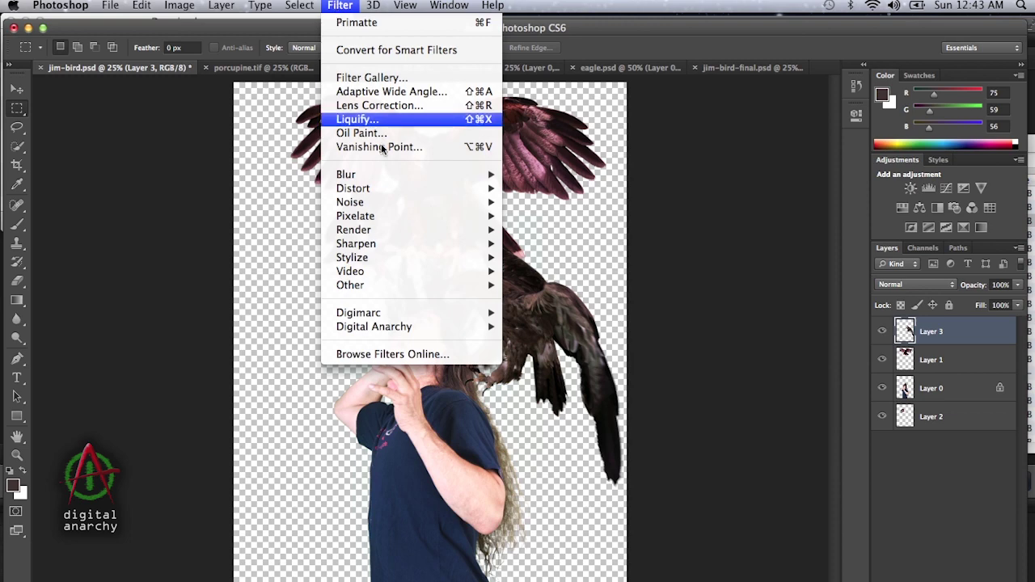
{"action": "mouse_move", "coordinate": [458, 325]}
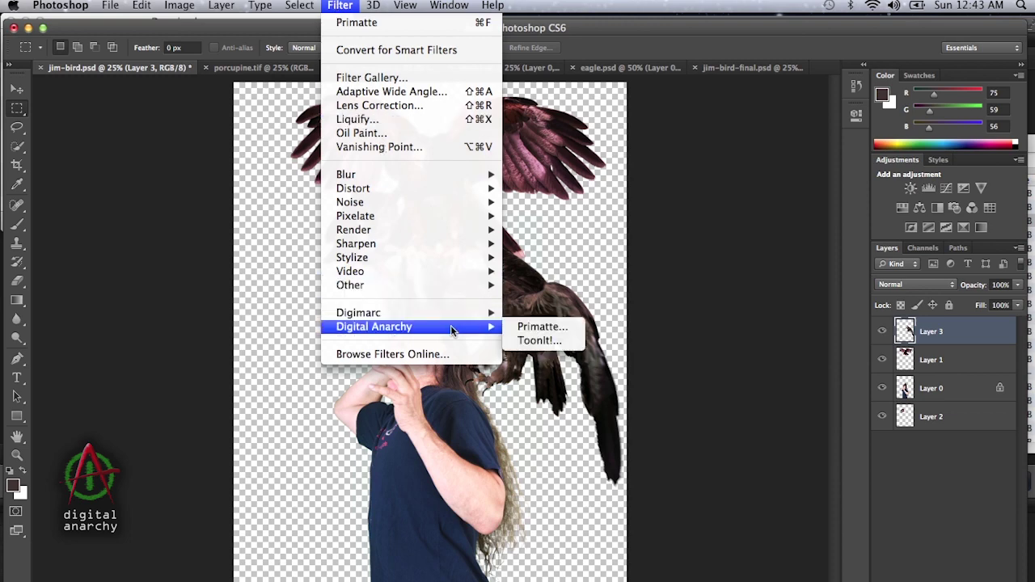
{"action": "left_click", "coordinate": [557, 344]}
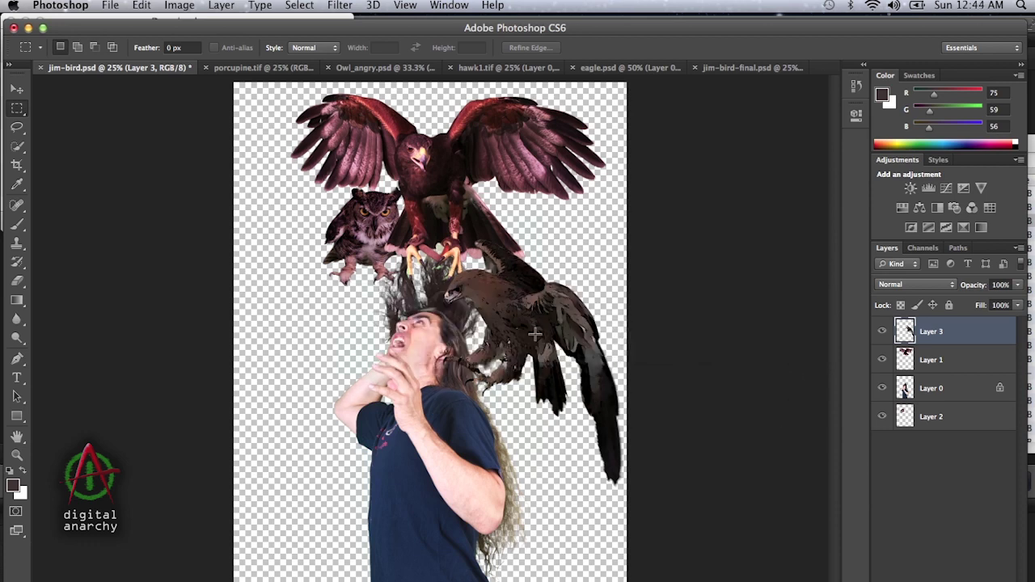
Step: Add a Motion Blur with angle 15° and distance 20 pixels to the eagle
{"action": "left_click", "coordinate": [343, 8]}
{"action": "mouse_move", "coordinate": [402, 176]}
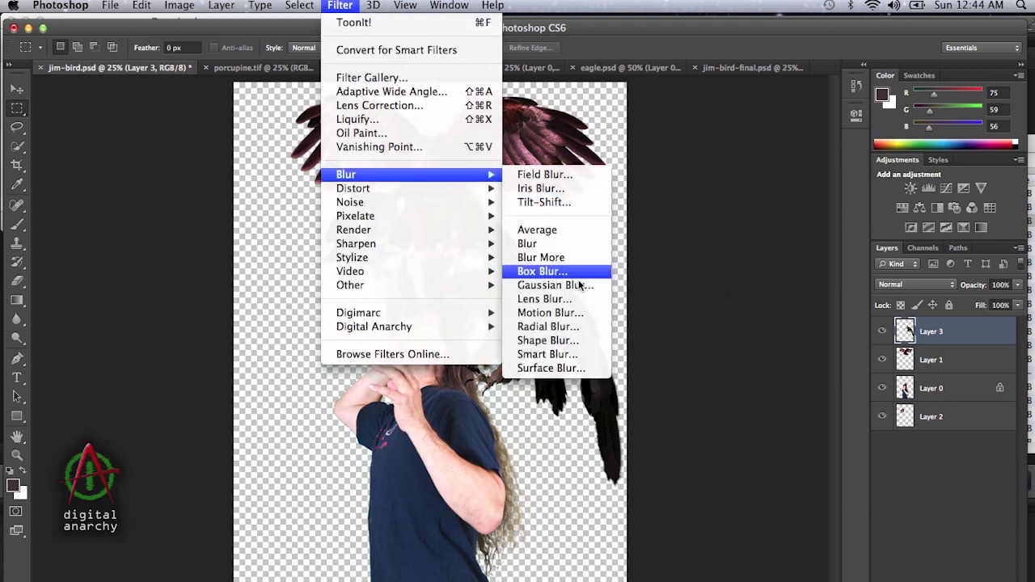
{"action": "left_click", "coordinate": [566, 312]}
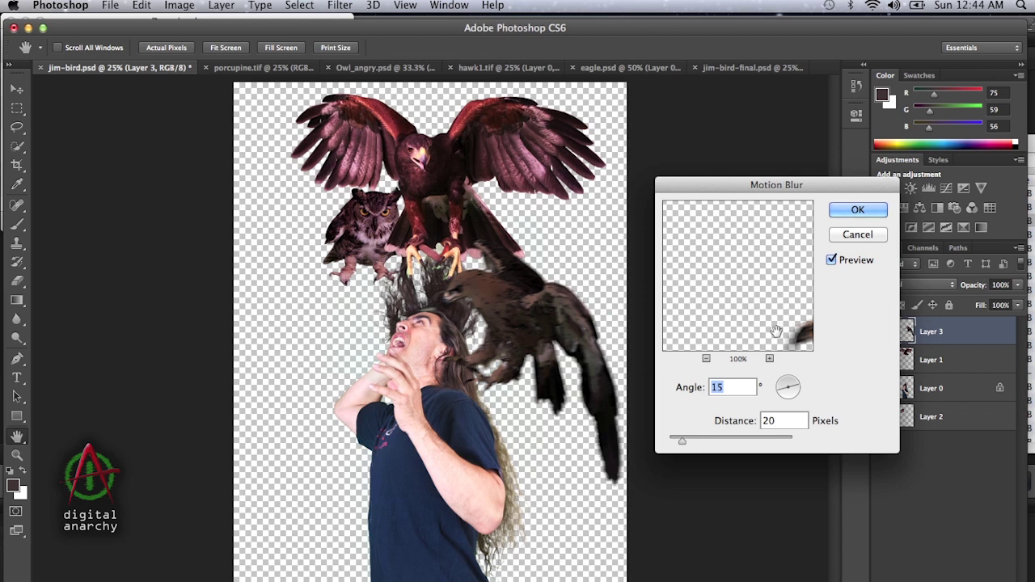
{"action": "left_click", "coordinate": [858, 211]}
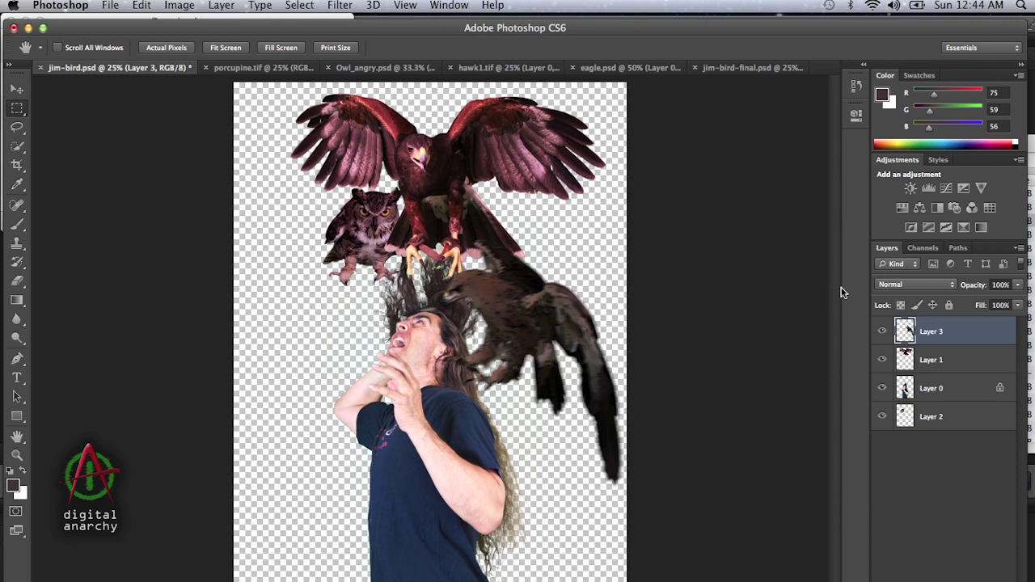
Step: Run ToonIt! on the hawk's Layer 1 and thicken its comic outlines slightly
{"action": "left_click", "coordinate": [937, 361]}
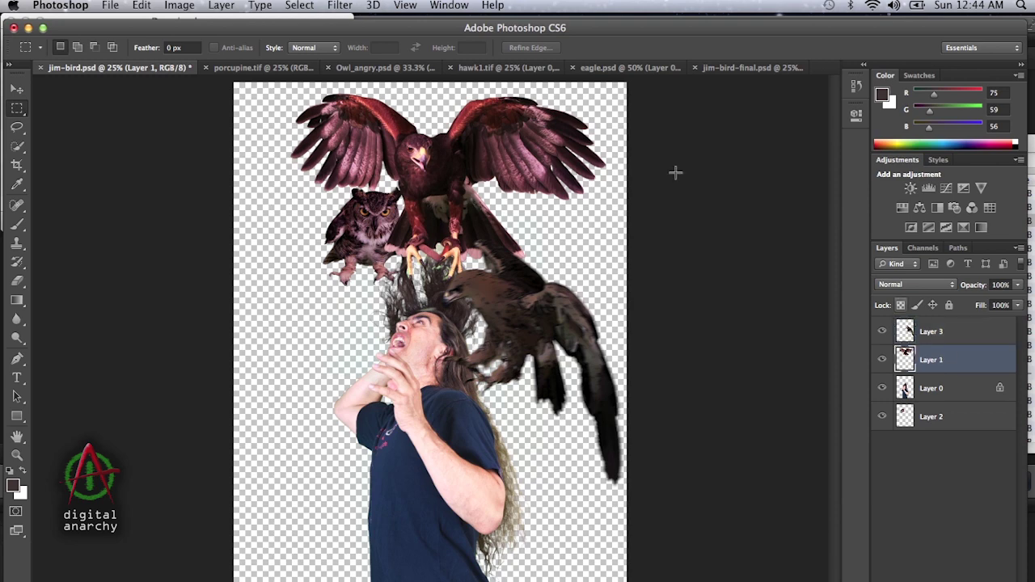
{"action": "left_click", "coordinate": [341, 7]}
{"action": "mouse_move", "coordinate": [480, 331]}
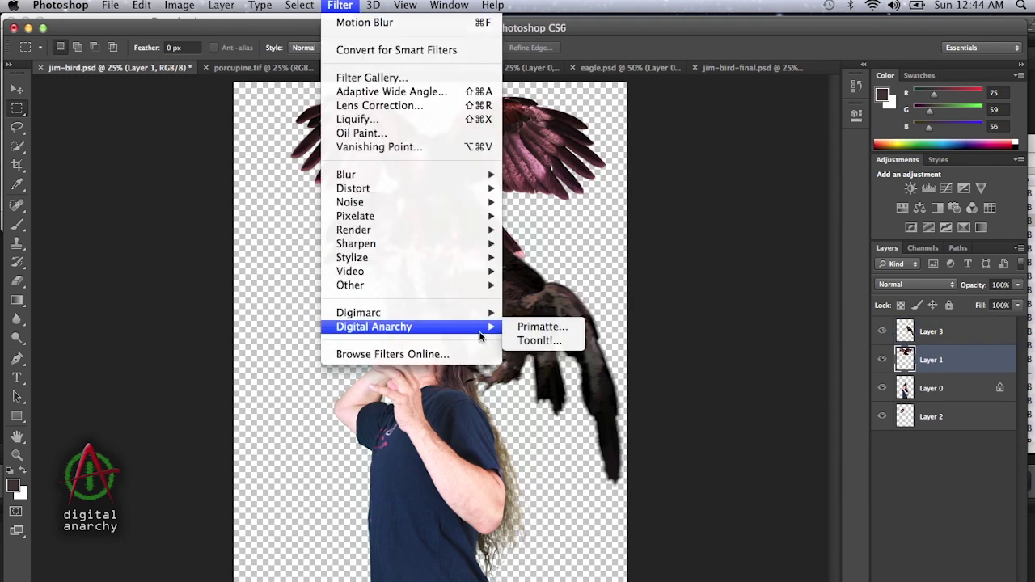
{"action": "left_click", "coordinate": [562, 343]}
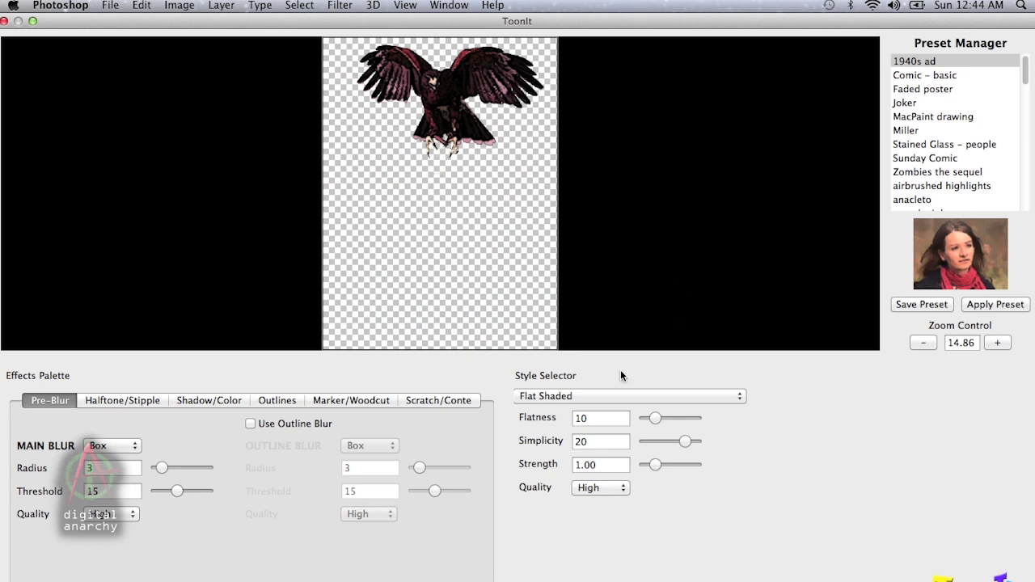
{"action": "left_click", "coordinate": [289, 401]}
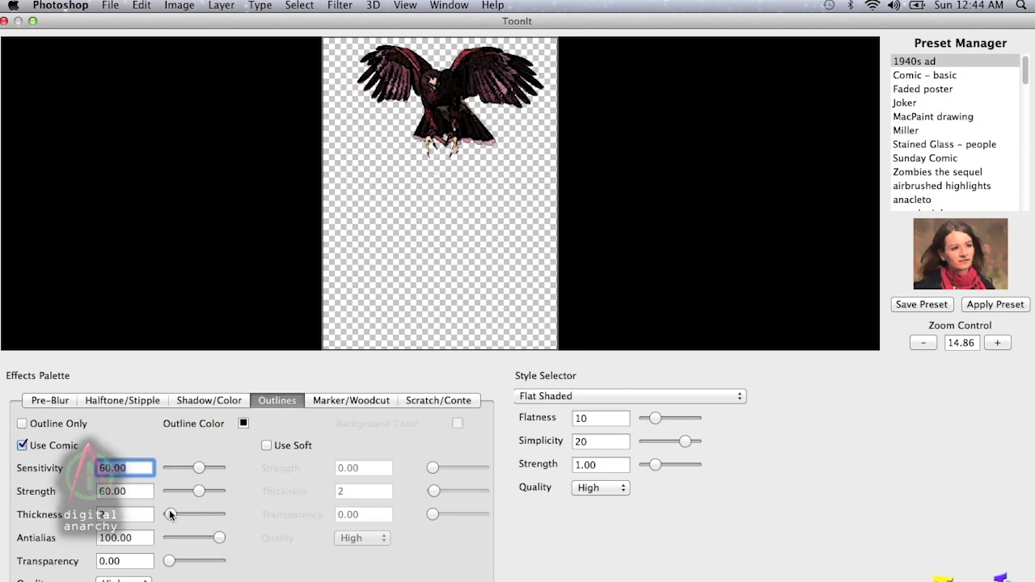
{"action": "left_click_drag", "start_coordinate": [170, 514], "coordinate": [172, 511]}
Step: Zoom the ToonIt preview to 100% and pan it to check the hawk's head
{"action": "left_click", "coordinate": [998, 345]}
{"action": "left_click", "coordinate": [997, 345]}
{"action": "left_click", "coordinate": [998, 346]}
{"action": "left_click", "coordinate": [999, 346]}
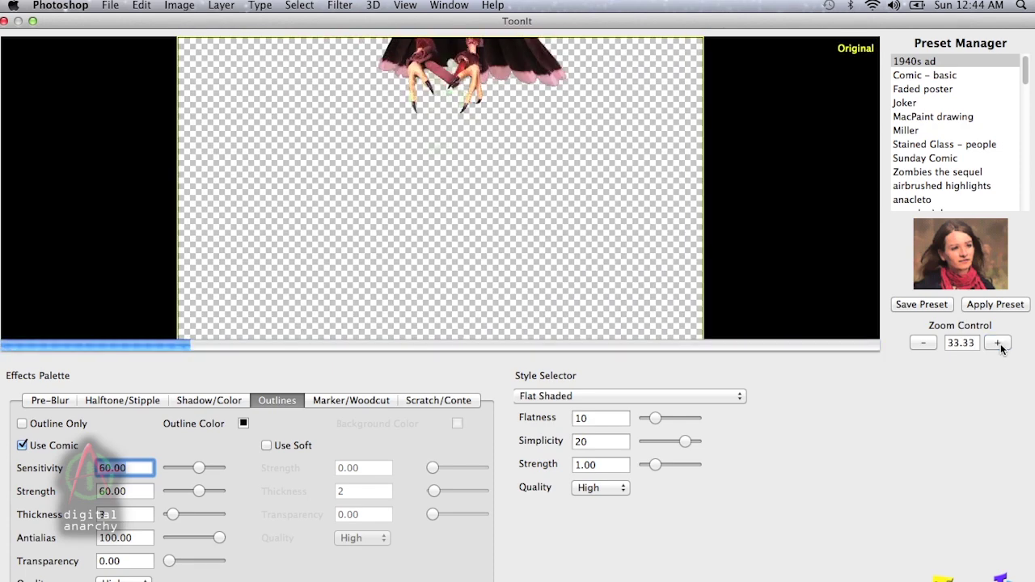
{"action": "left_click", "coordinate": [998, 344]}
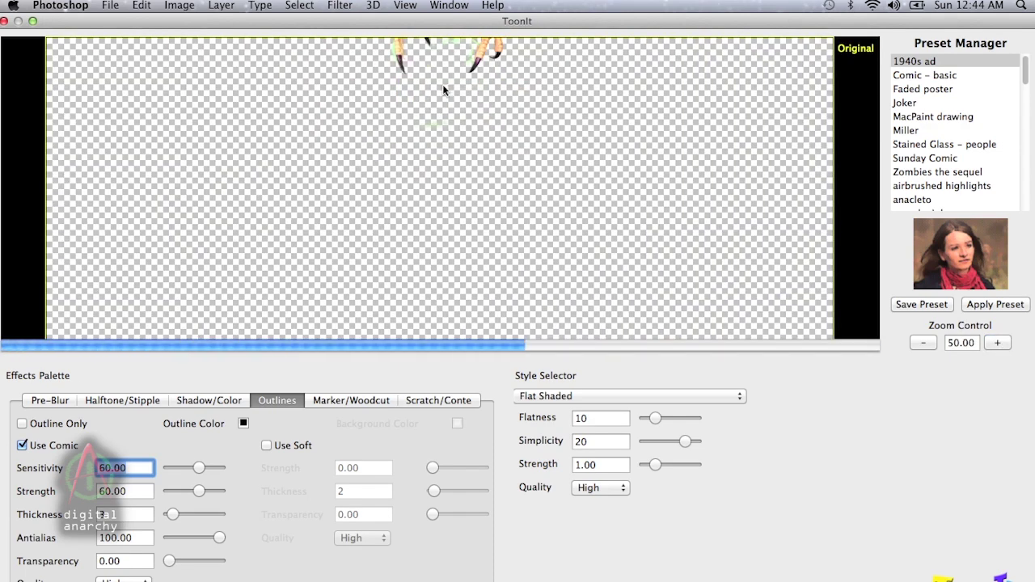
{"action": "left_click_drag", "start_coordinate": [441, 88], "coordinate": [520, 191]}
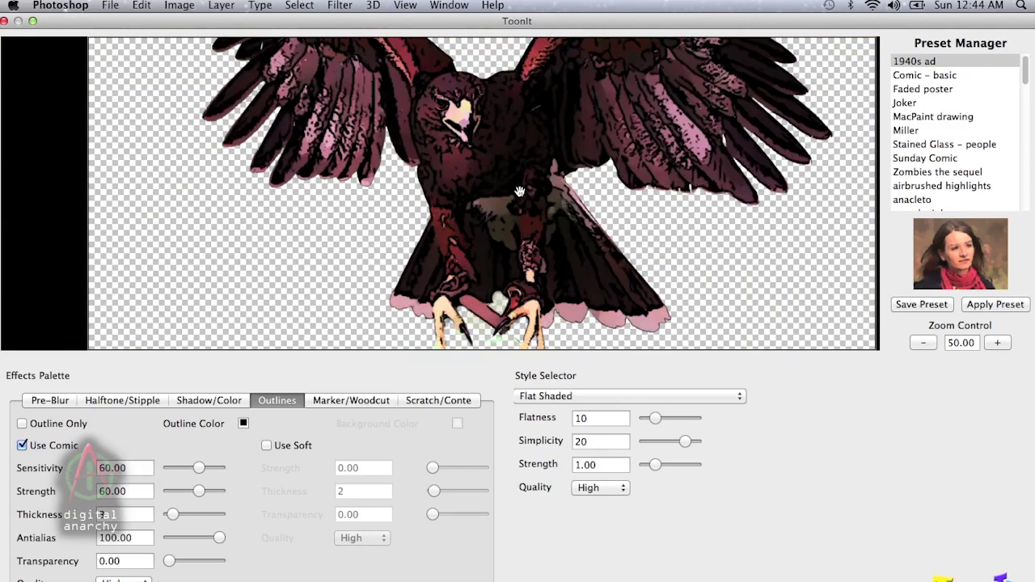
{"action": "left_click", "coordinate": [999, 344]}
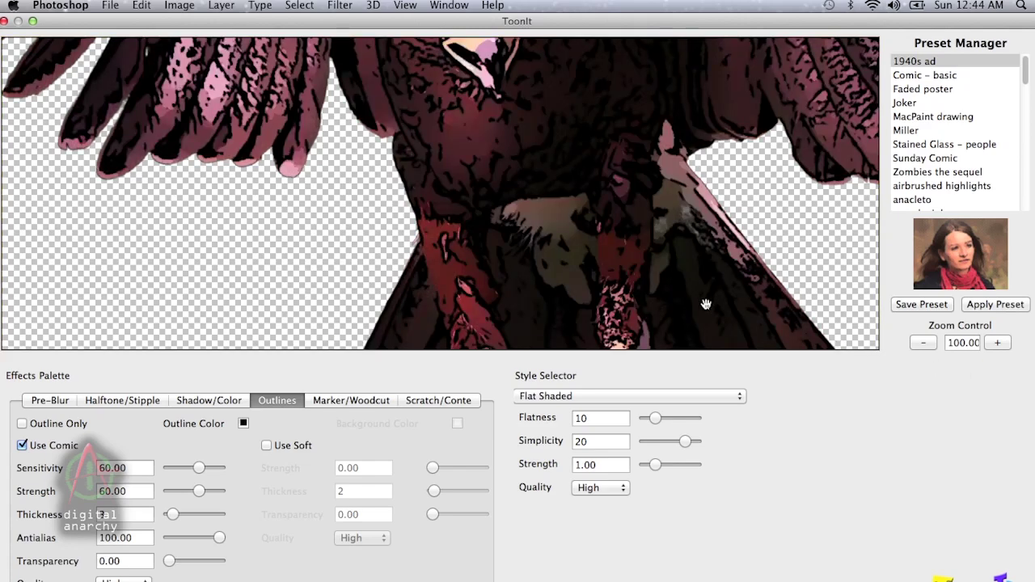
{"action": "left_click_drag", "start_coordinate": [648, 162], "coordinate": [614, 255]}
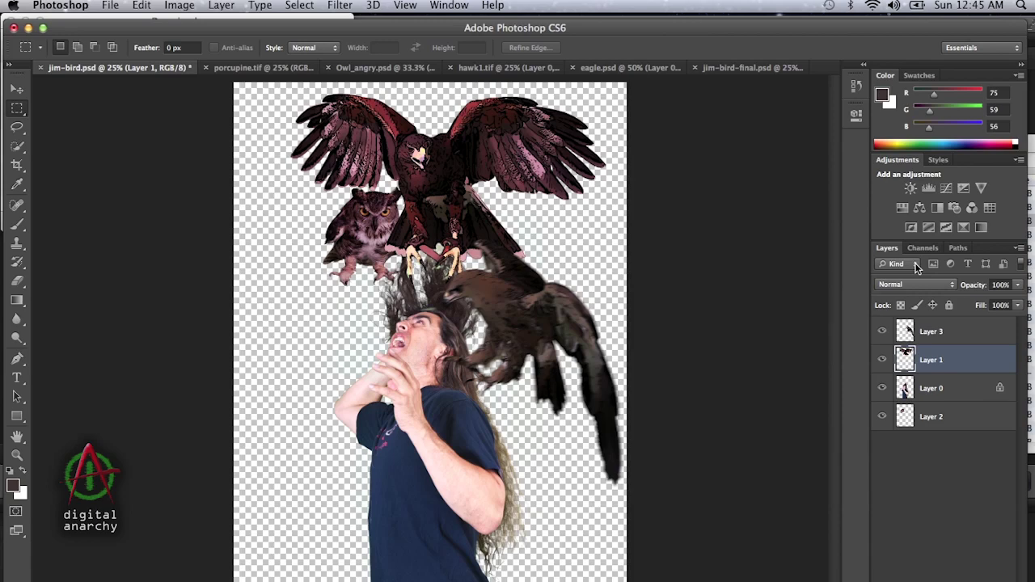
Step: Run ToonIt! on the owl's Layer 2 with Outlines Sensitivity lowered to 54
{"action": "left_click", "coordinate": [943, 418]}
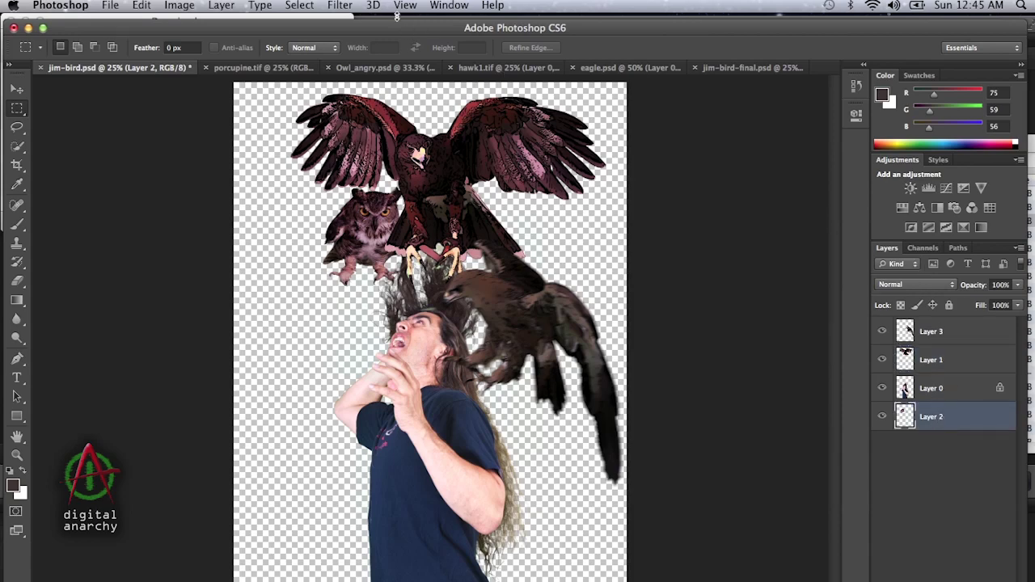
{"action": "left_click", "coordinate": [333, 7]}
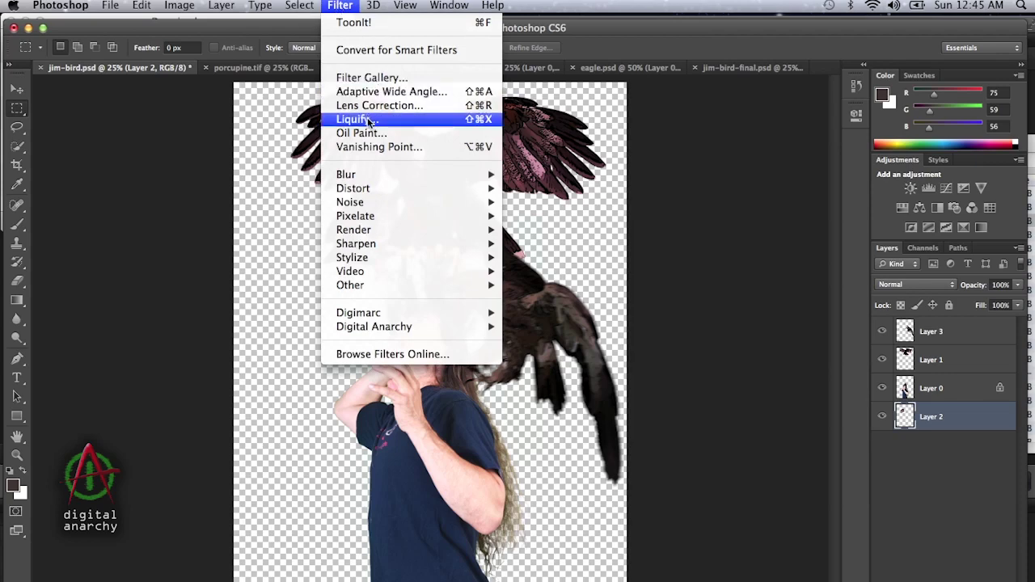
{"action": "mouse_move", "coordinate": [446, 329]}
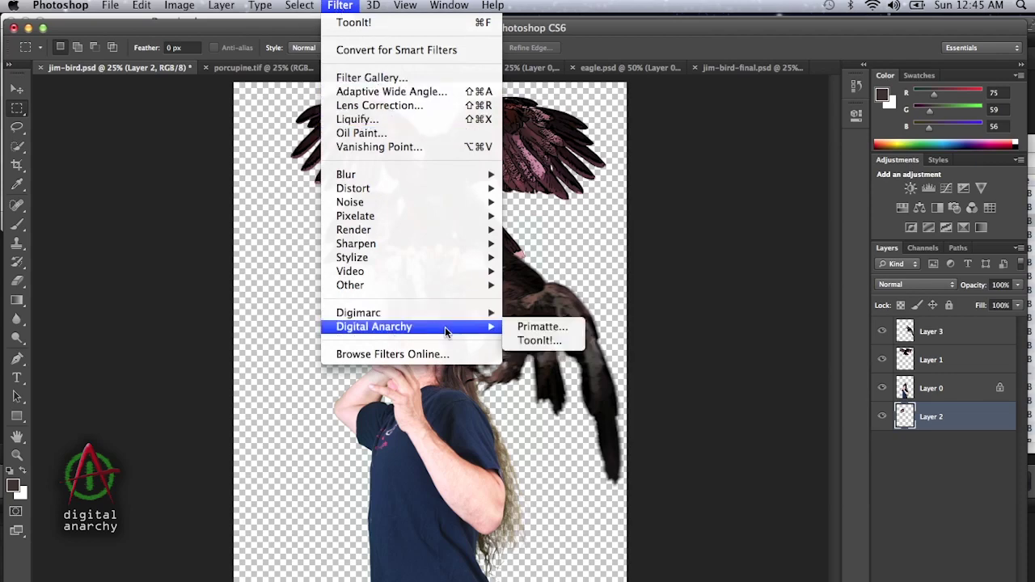
{"action": "left_click", "coordinate": [562, 346]}
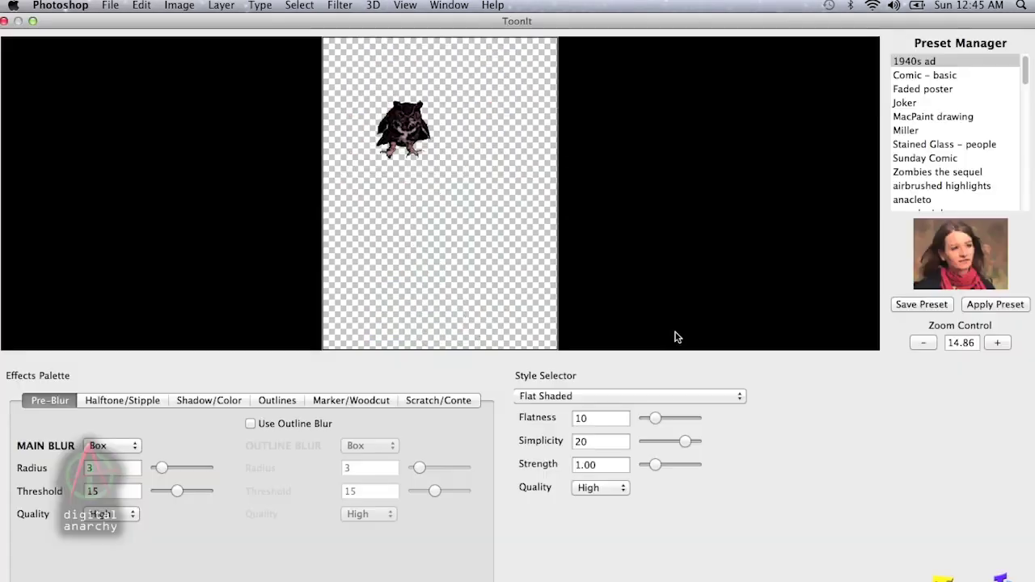
{"action": "left_click", "coordinate": [276, 400]}
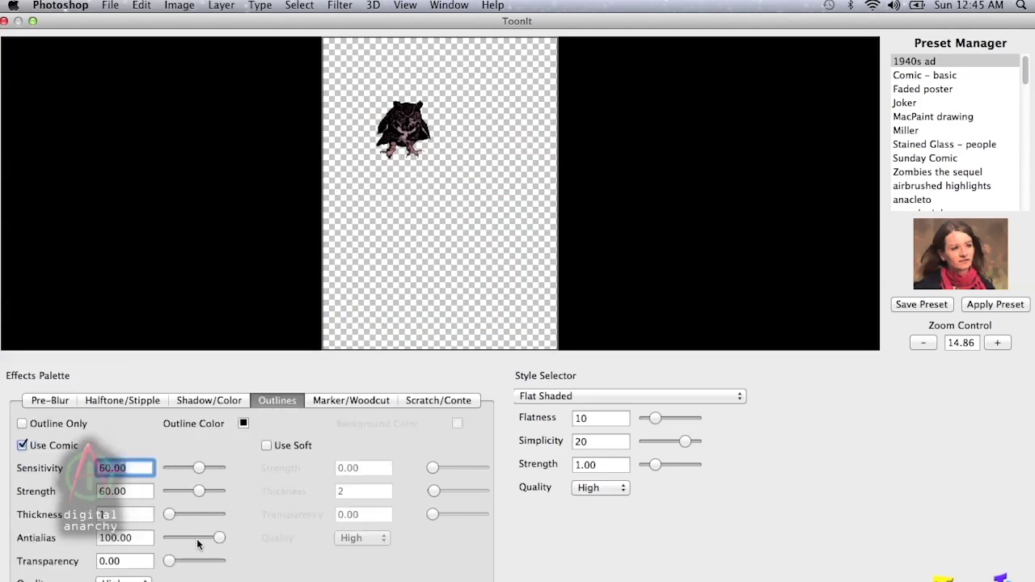
{"action": "left_click_drag", "start_coordinate": [201, 472], "coordinate": [195, 466]}
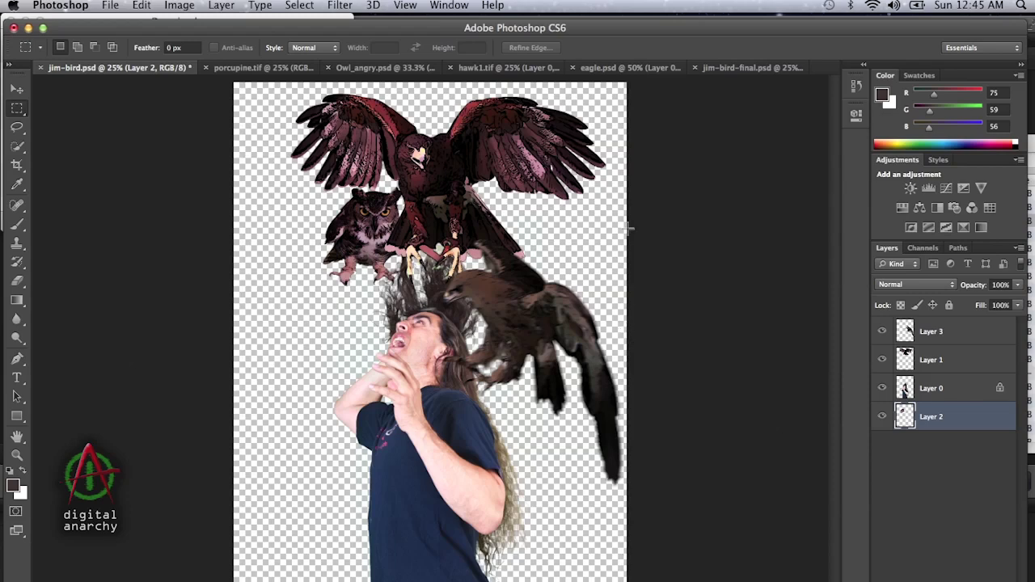
{"action": "left_click", "coordinate": [340, 6]}
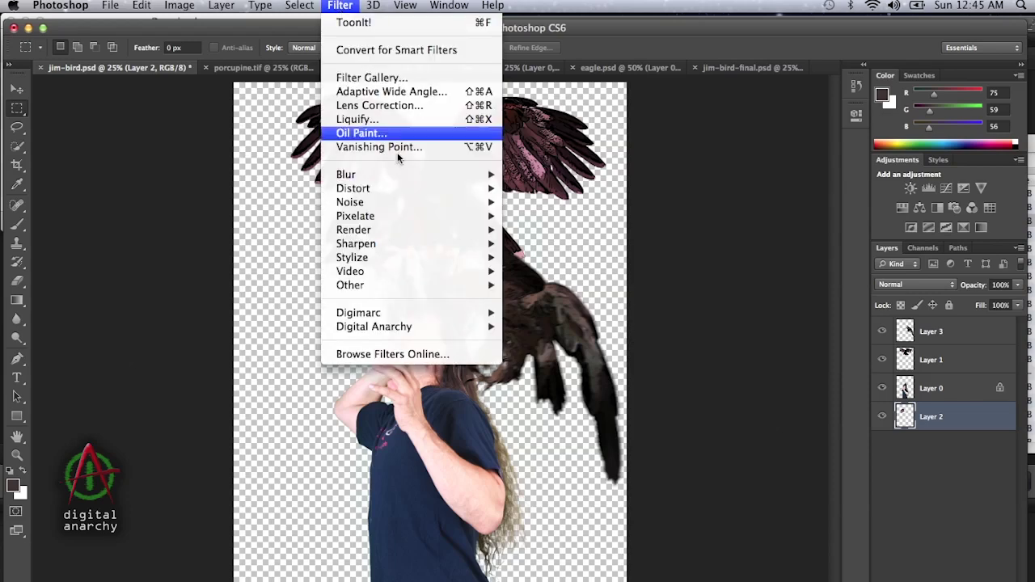
Step: Apply a Zoom radial blur of amount 9 to the owl
{"action": "mouse_move", "coordinate": [469, 333]}
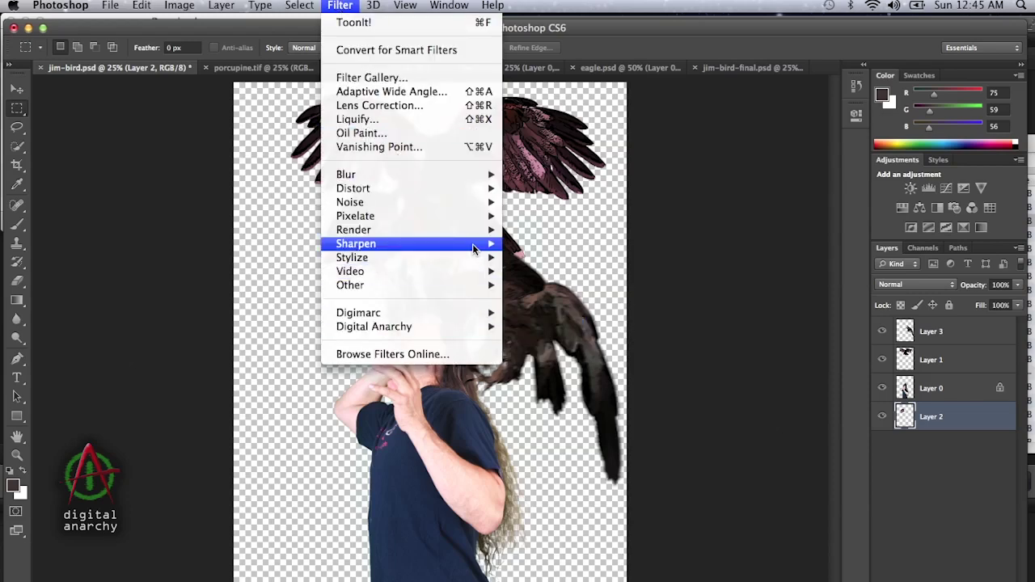
{"action": "mouse_move", "coordinate": [470, 178]}
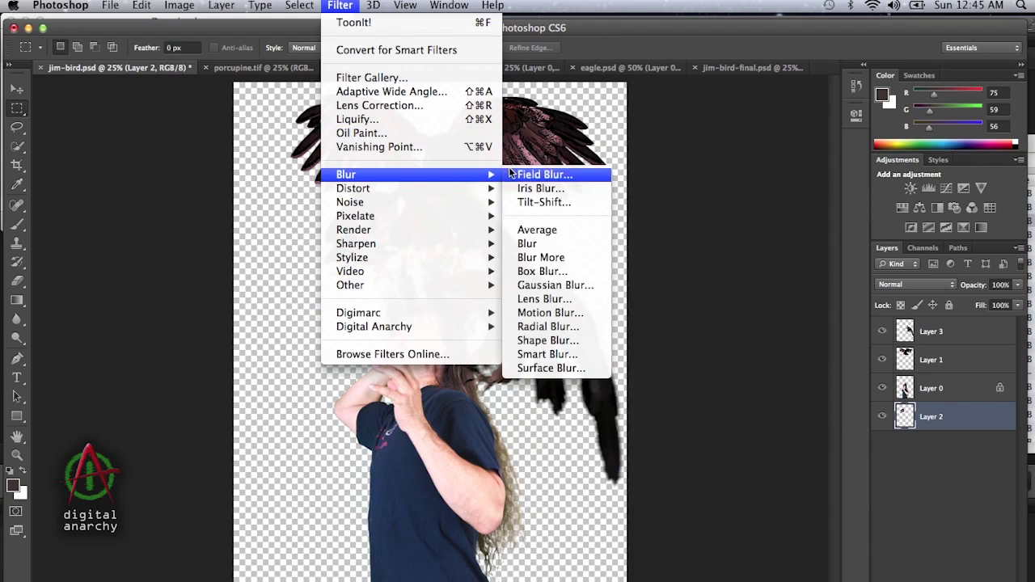
{"action": "left_click", "coordinate": [584, 326]}
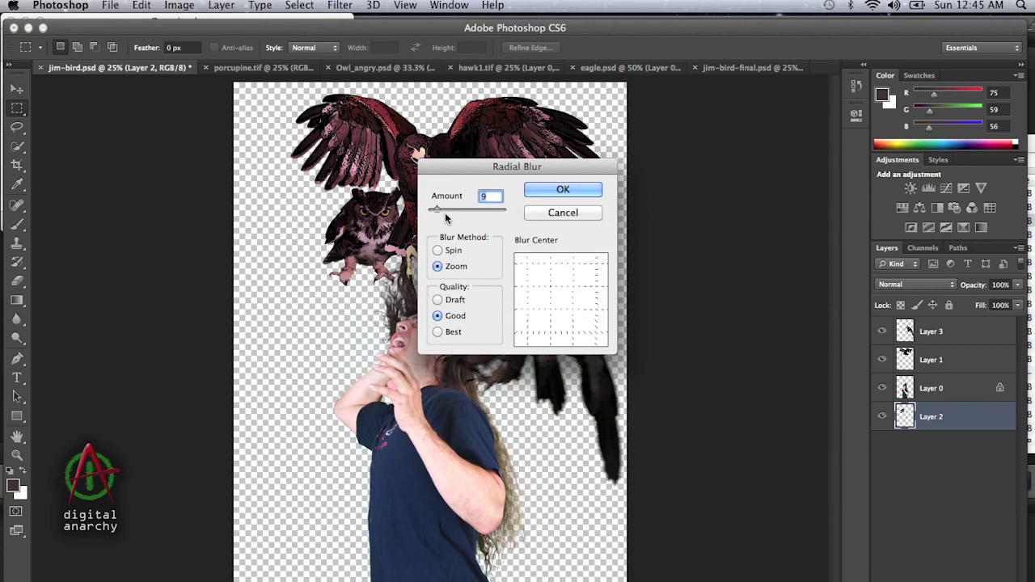
{"action": "left_click", "coordinate": [561, 190]}
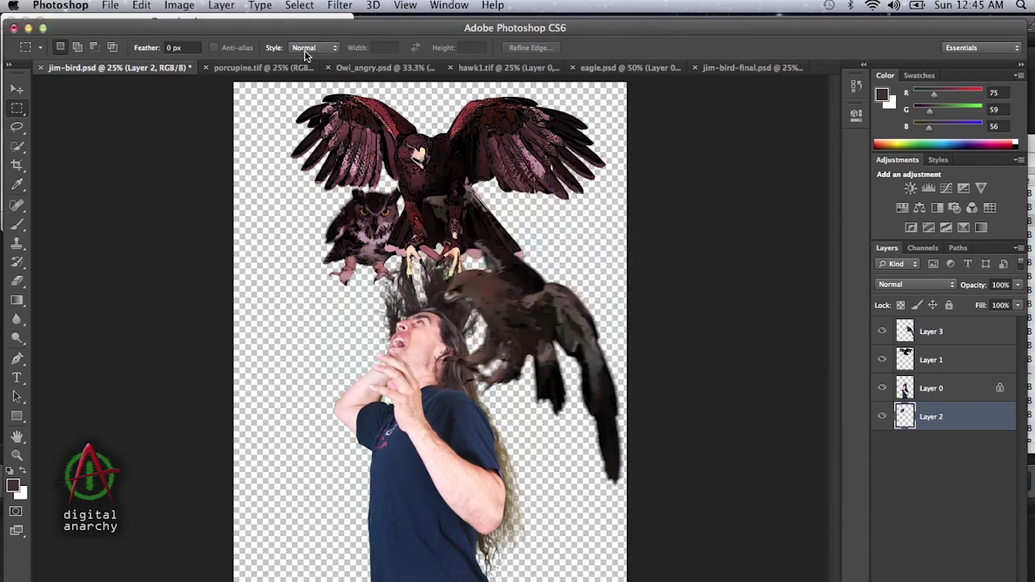
Step: Add a light Gaussian Blur of about 1.9 pixels radius to the owl
{"action": "left_click", "coordinate": [341, 6]}
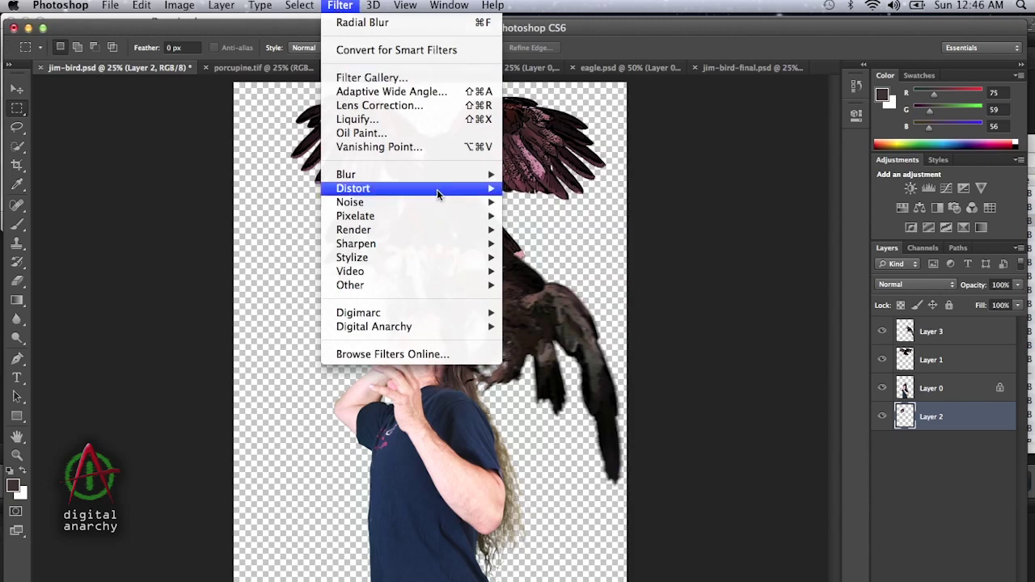
{"action": "mouse_move", "coordinate": [458, 178]}
{"action": "left_click", "coordinate": [555, 284]}
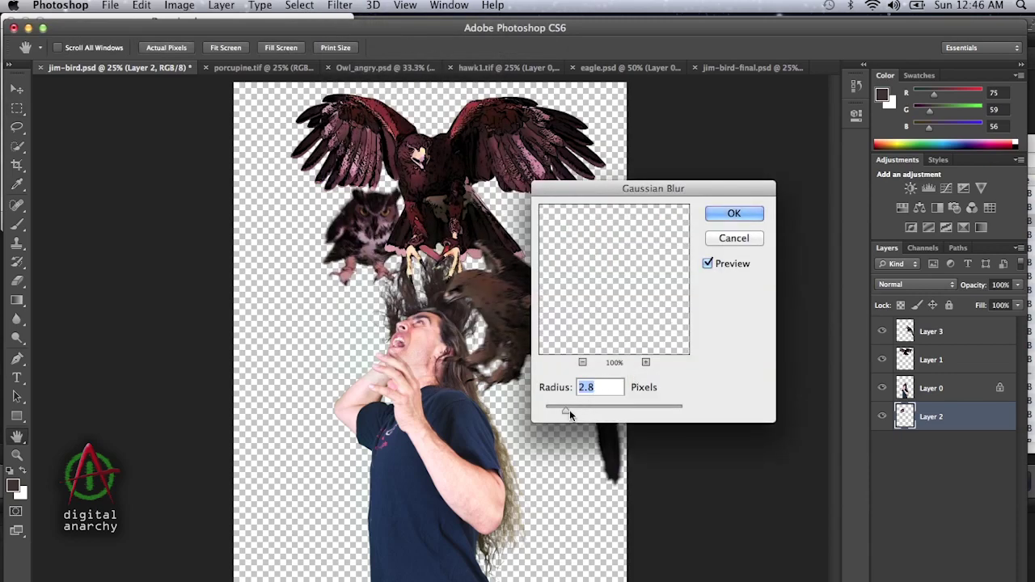
{"action": "left_click_drag", "start_coordinate": [568, 410], "coordinate": [560, 410]}
{"action": "left_click", "coordinate": [733, 213]}
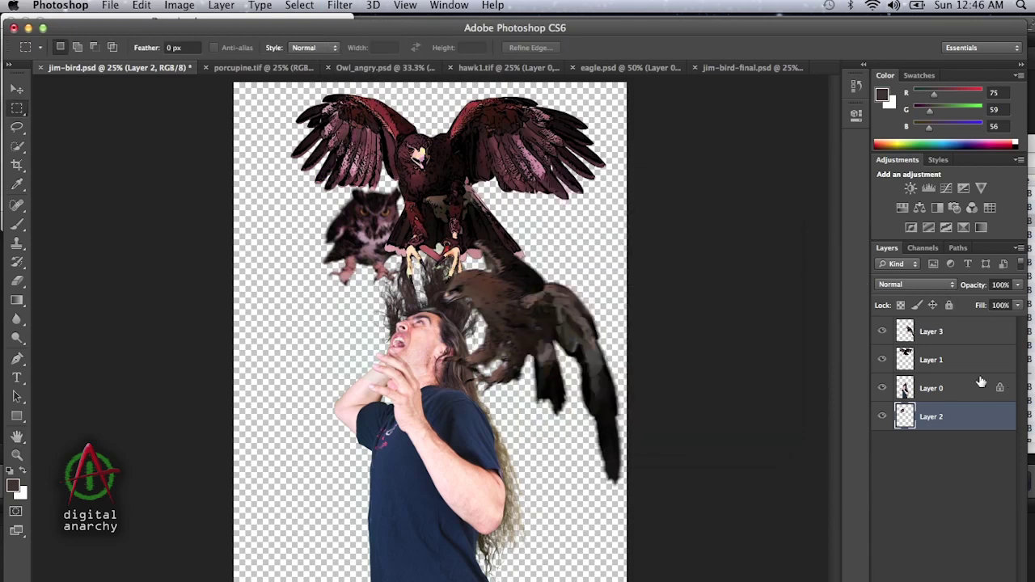
{"action": "left_click", "coordinate": [952, 388]}
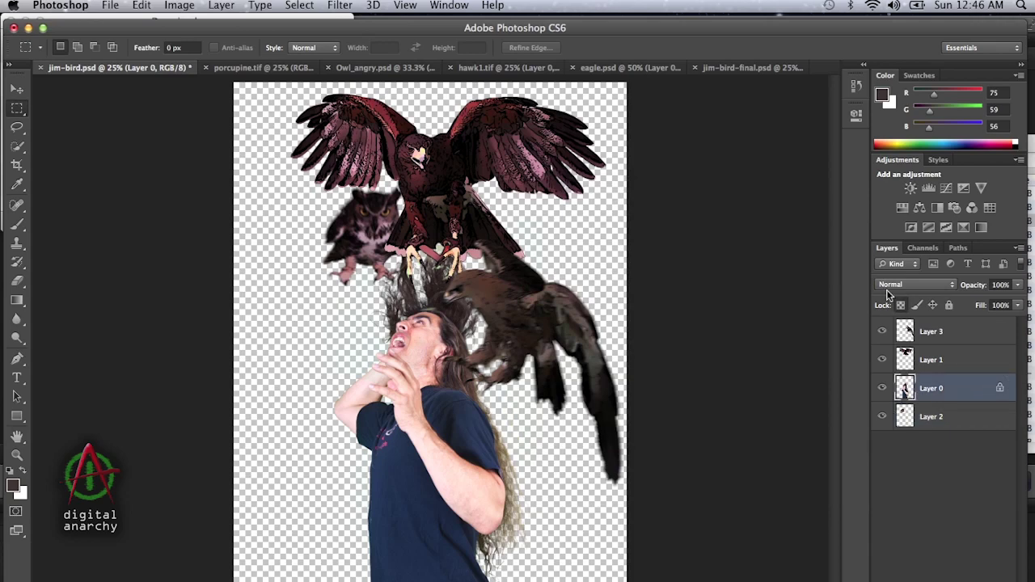
Step: Run ToonIt! on the man's Layer 0, previewing at 100%, with Outlines Sensitivity 44
{"action": "left_click", "coordinate": [341, 6]}
{"action": "mouse_move", "coordinate": [486, 330]}
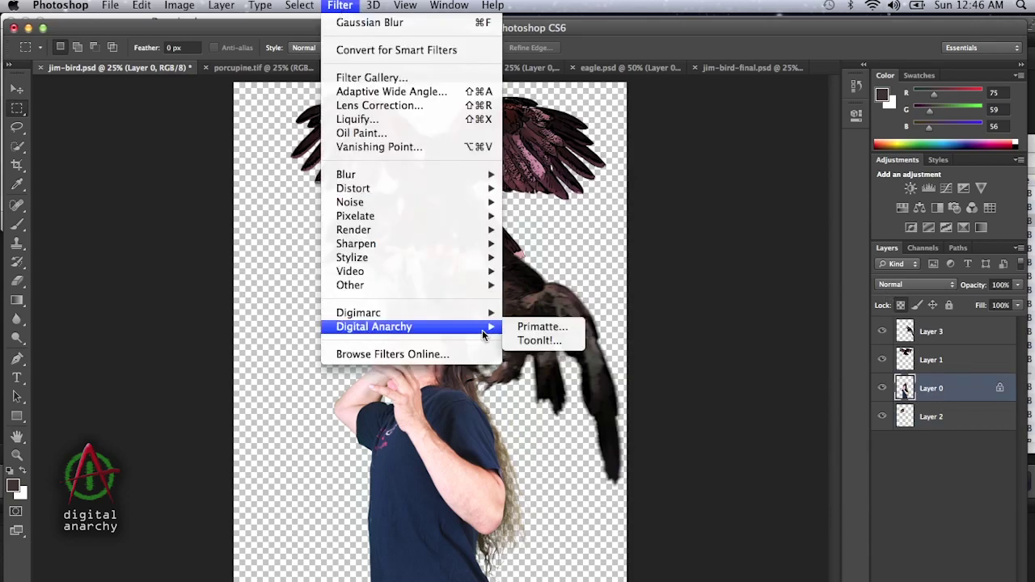
{"action": "left_click", "coordinate": [543, 343]}
{"action": "left_click", "coordinate": [1003, 343]}
{"action": "left_click", "coordinate": [1003, 343]}
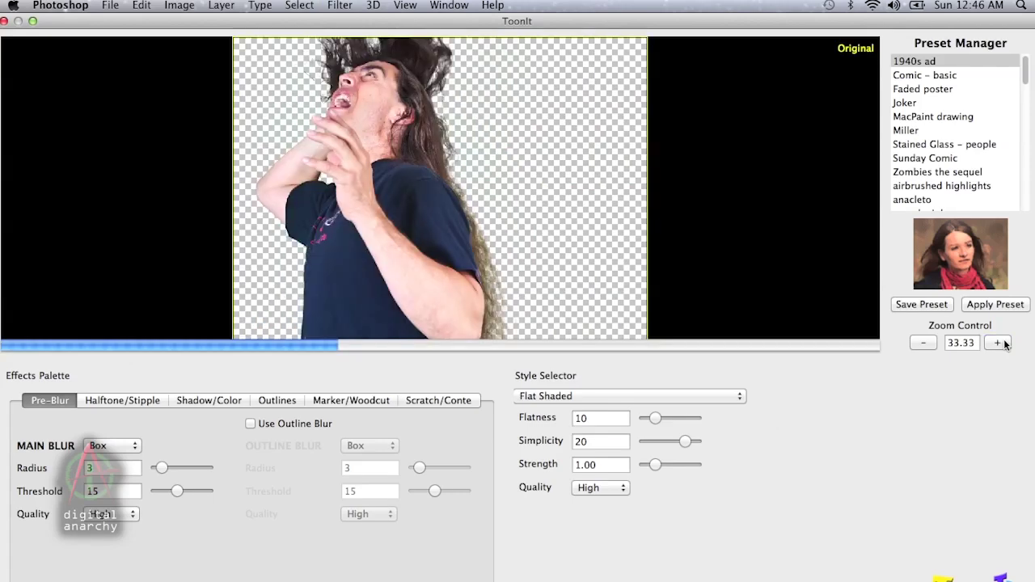
{"action": "left_click", "coordinate": [1002, 343]}
{"action": "left_click", "coordinate": [1003, 343]}
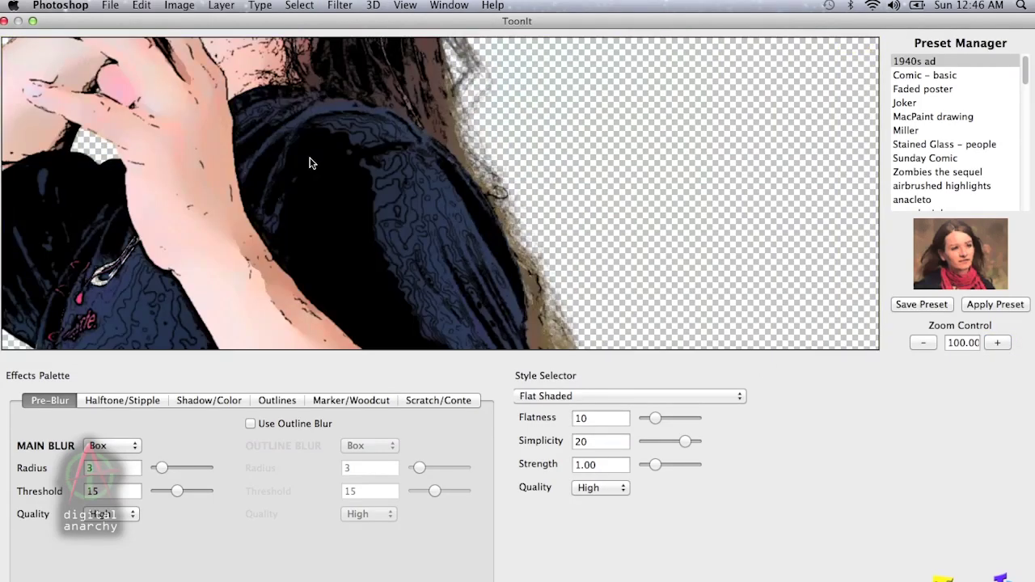
{"action": "left_click_drag", "start_coordinate": [300, 158], "coordinate": [385, 231]}
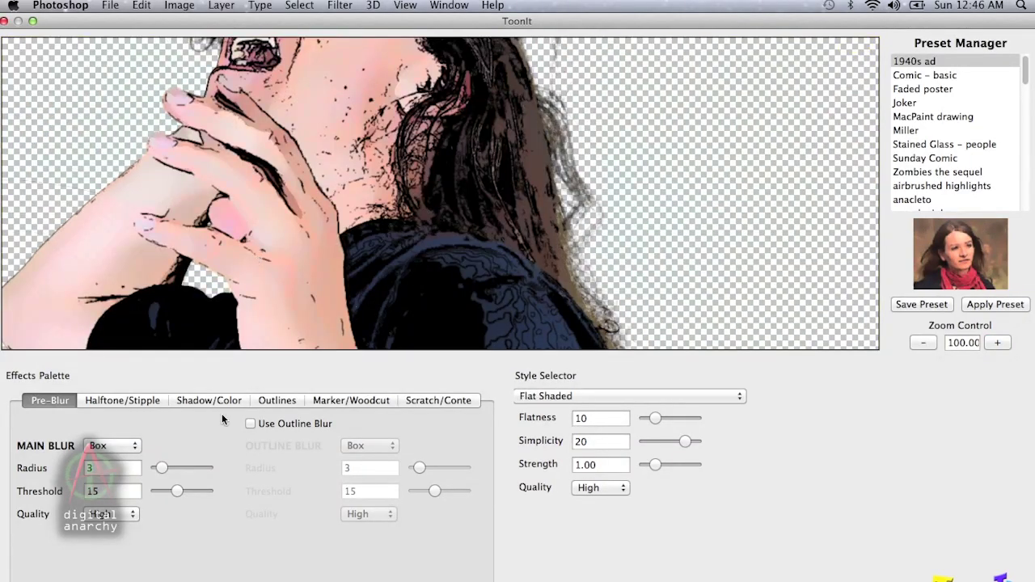
{"action": "left_click", "coordinate": [276, 399]}
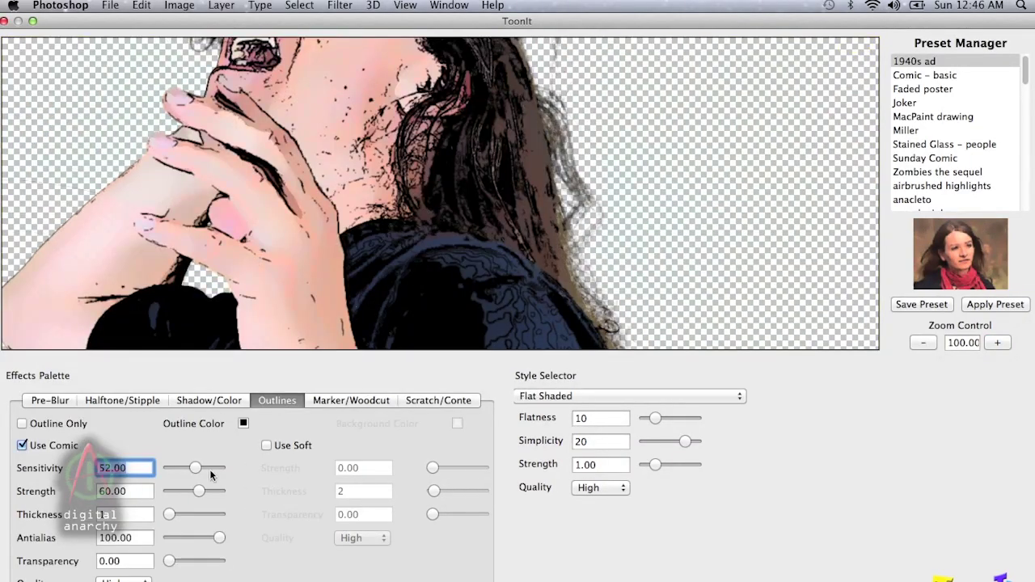
{"action": "left_click_drag", "start_coordinate": [192, 467], "coordinate": [188, 466]}
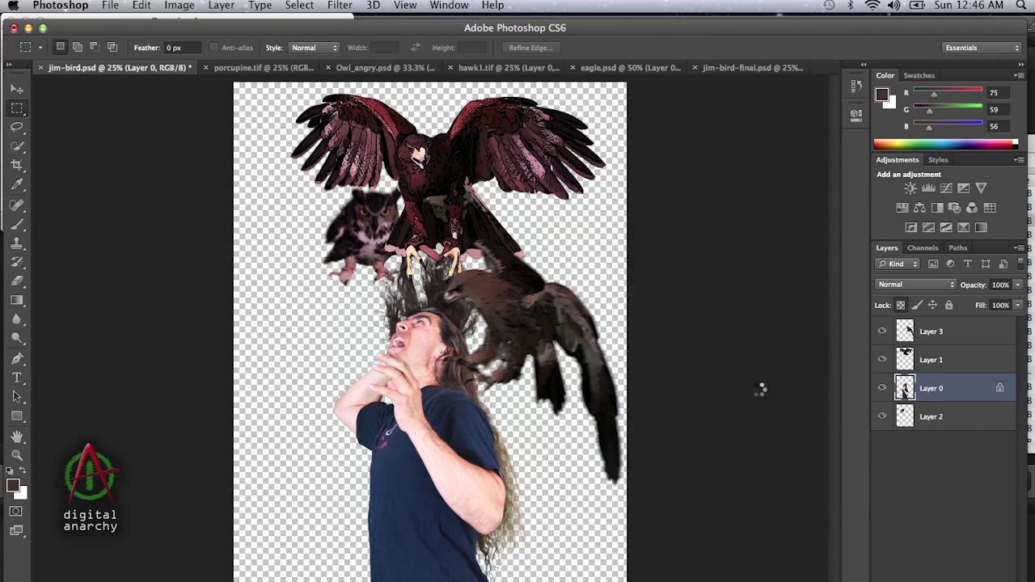
Step: Move the new layer to the bottom, fill it with white, and switch to porcupine.tif
{"action": "left_click_drag", "start_coordinate": [934, 390], "coordinate": [938, 469]}
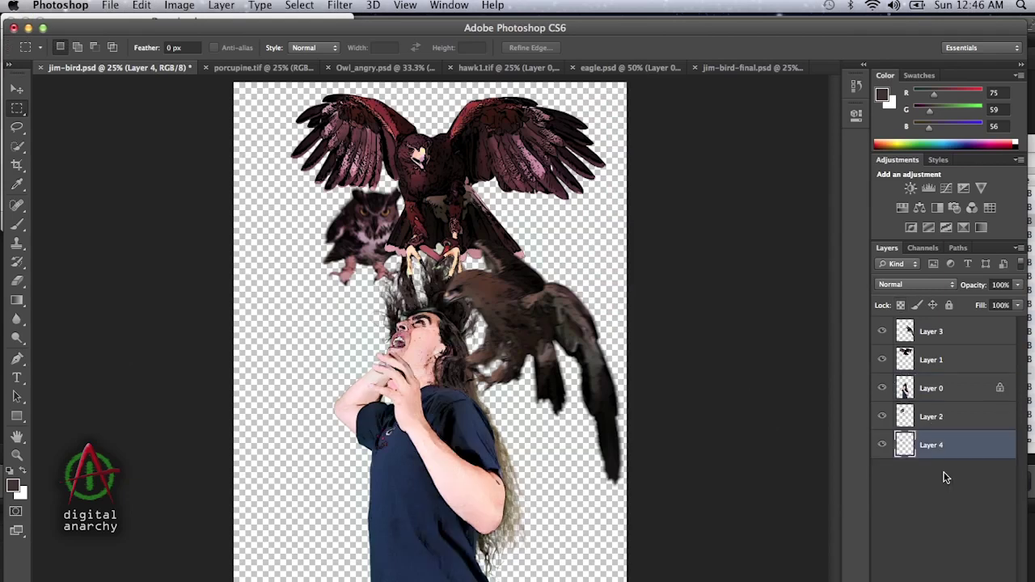
{"action": "key", "text": "super+BackSpace"}
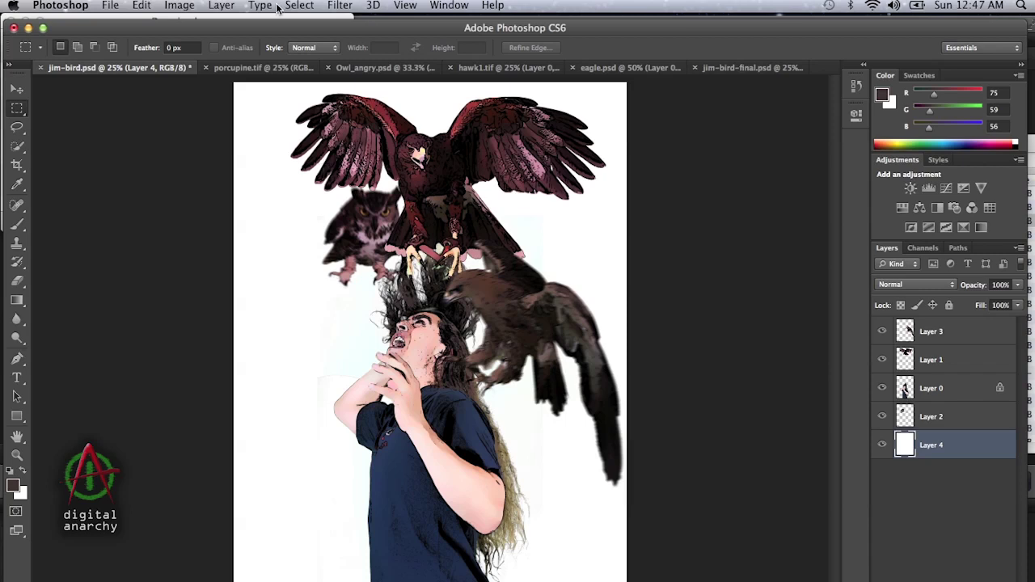
{"action": "left_click", "coordinate": [241, 71]}
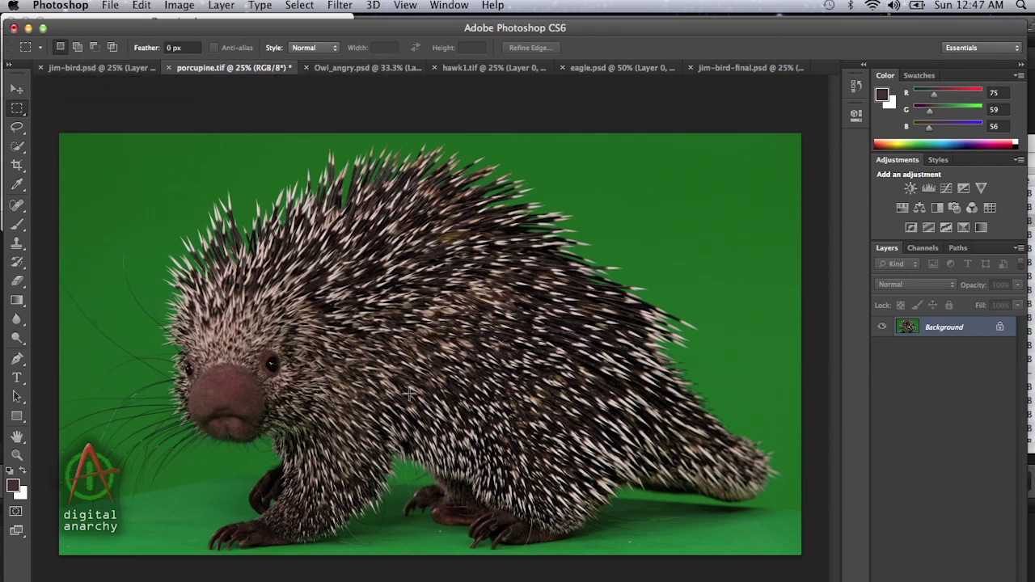
Step: Switch back to the jim-bird.psd document showing the cartoon man and three birds
{"action": "left_click", "coordinate": [86, 67]}
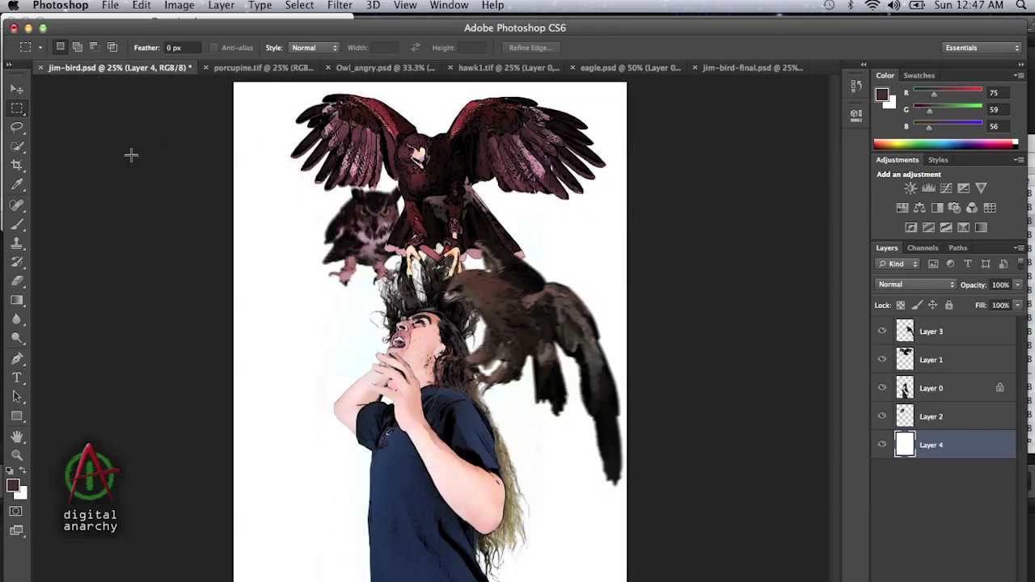